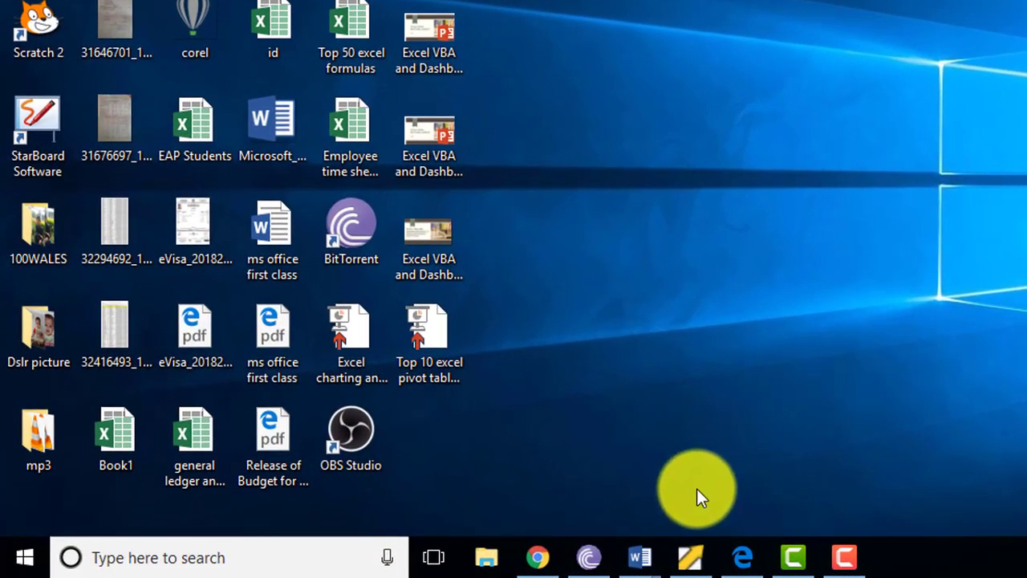
Switch to the open Word document holding the student marks table.
{"action": "left_click", "coordinate": [640, 557]}
{"action": "left_click", "coordinate": [702, 489]}
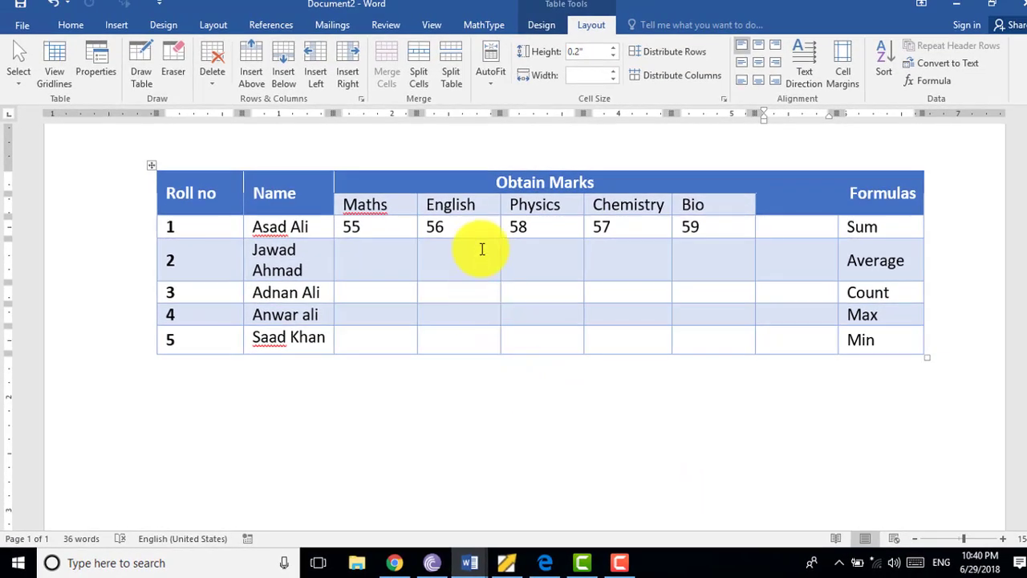
{"action": "left_click", "coordinate": [809, 231]}
{"action": "left_click", "coordinate": [810, 229]}
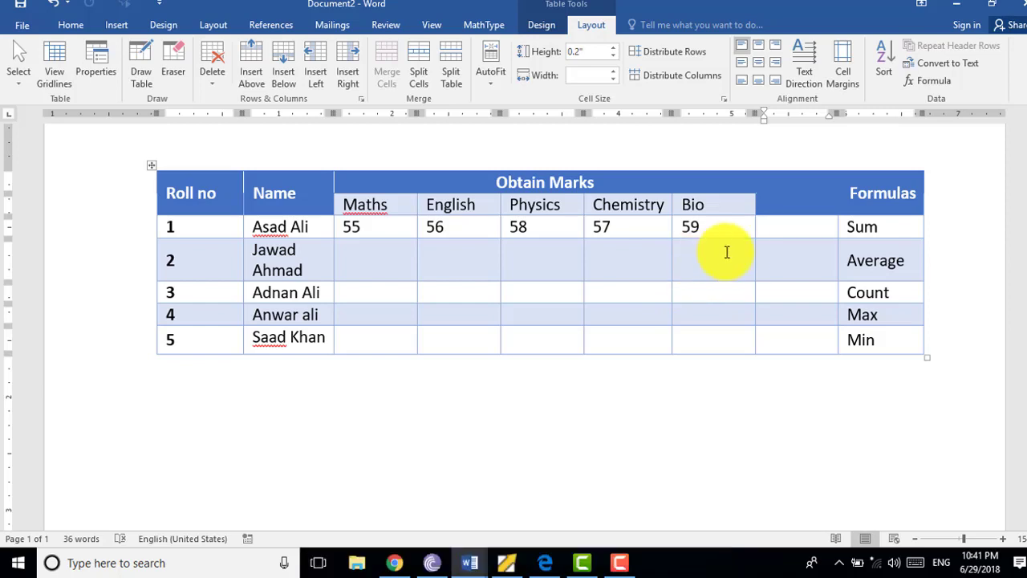
{"action": "left_click", "coordinate": [848, 226]}
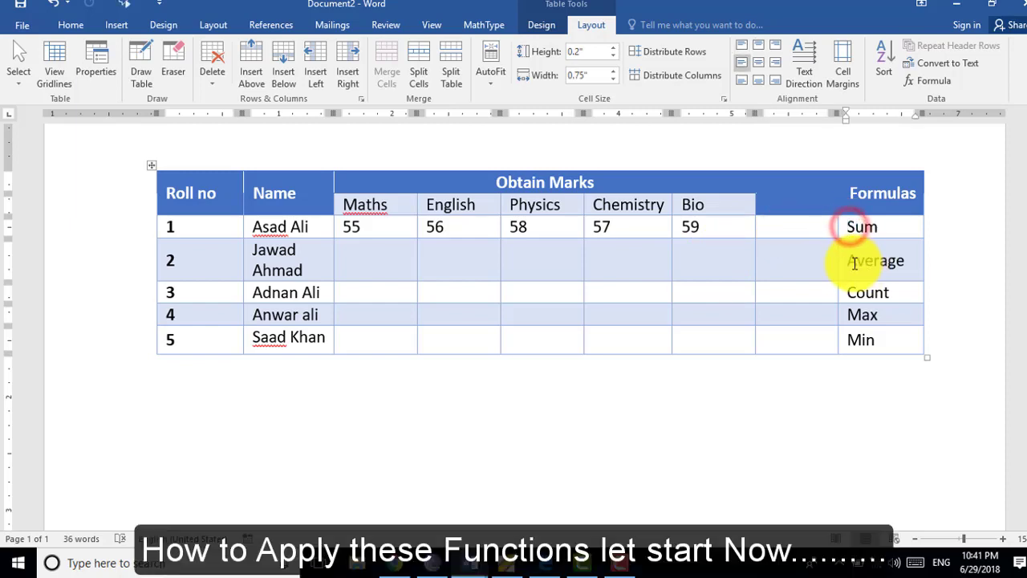
{"action": "left_click", "coordinate": [849, 260]}
{"action": "left_click", "coordinate": [849, 291]}
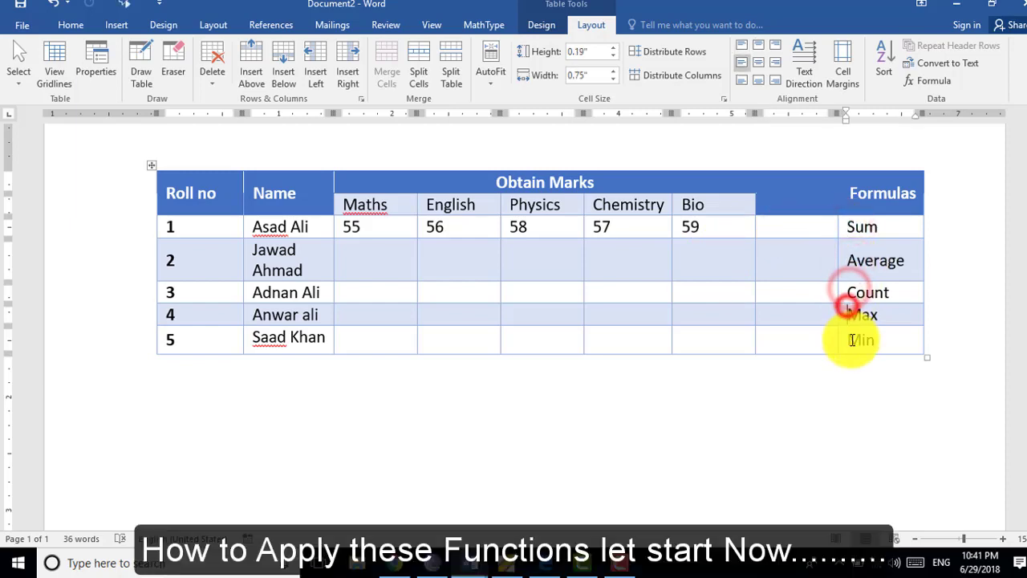
{"action": "left_click", "coordinate": [848, 339]}
{"action": "left_click", "coordinate": [396, 267]}
{"action": "type", "text": "65"}
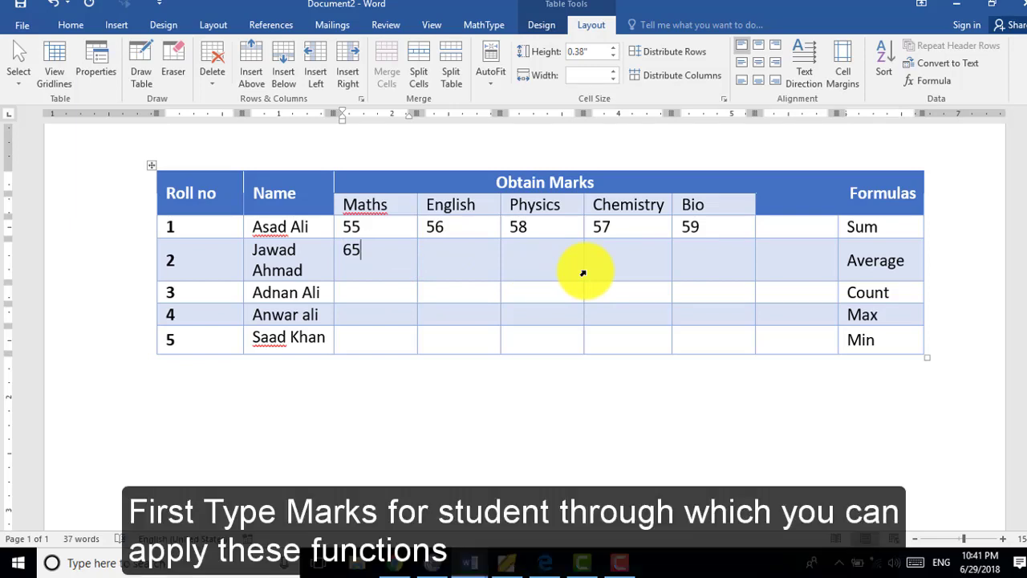
Enter the mark 78 in the rows for students 2 to 5 of the marks table.
{"action": "type", "text": "78"}
{"action": "left_click", "coordinate": [752, 350]}
{"action": "type", "text": "70"}
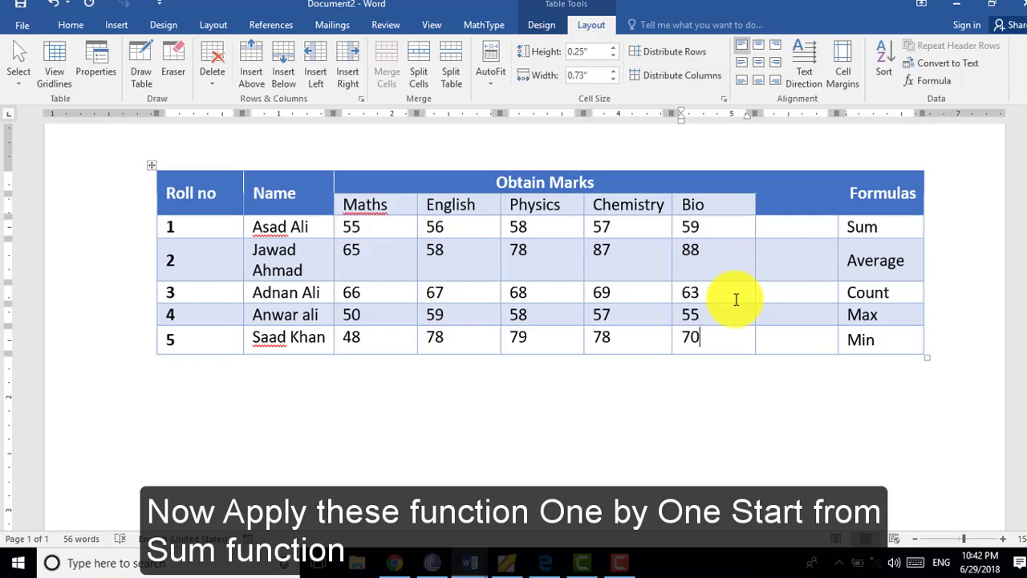
Put =SUM(left) in student 1's Sum result cell so it shows the total 285.
{"action": "left_click", "coordinate": [814, 231]}
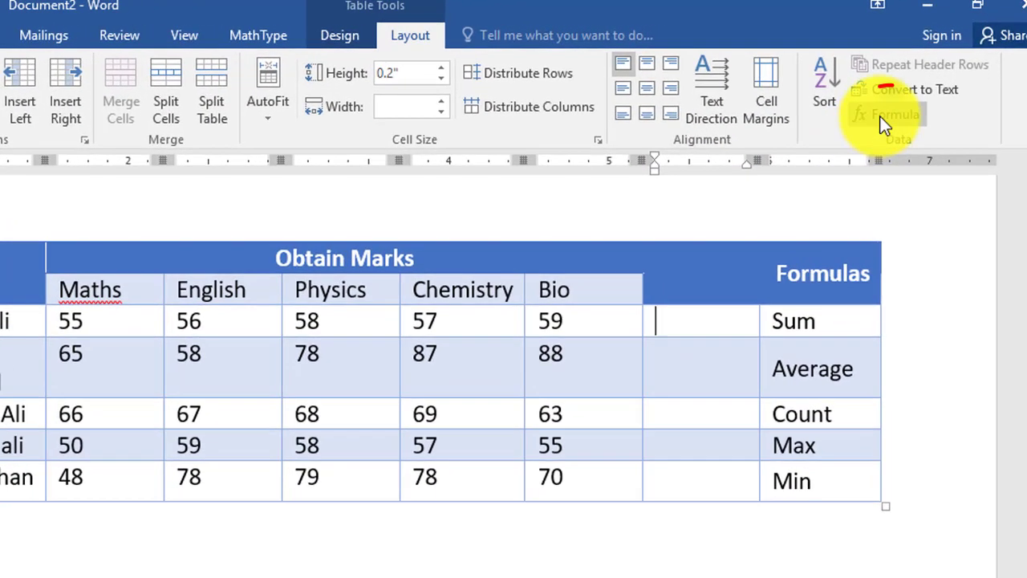
{"action": "left_click", "coordinate": [881, 116]}
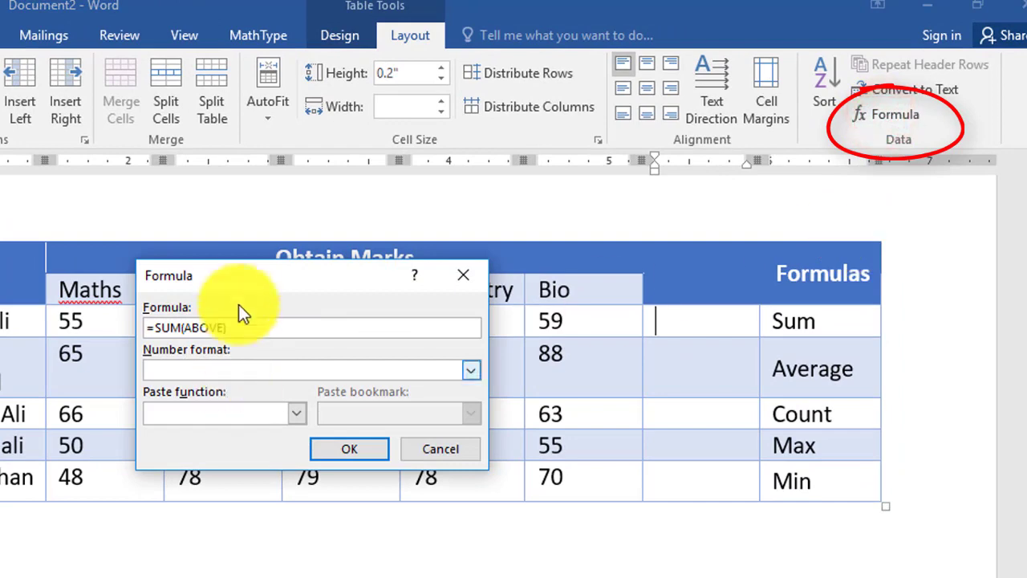
{"action": "left_click_drag", "start_coordinate": [257, 277], "coordinate": [130, 205]}
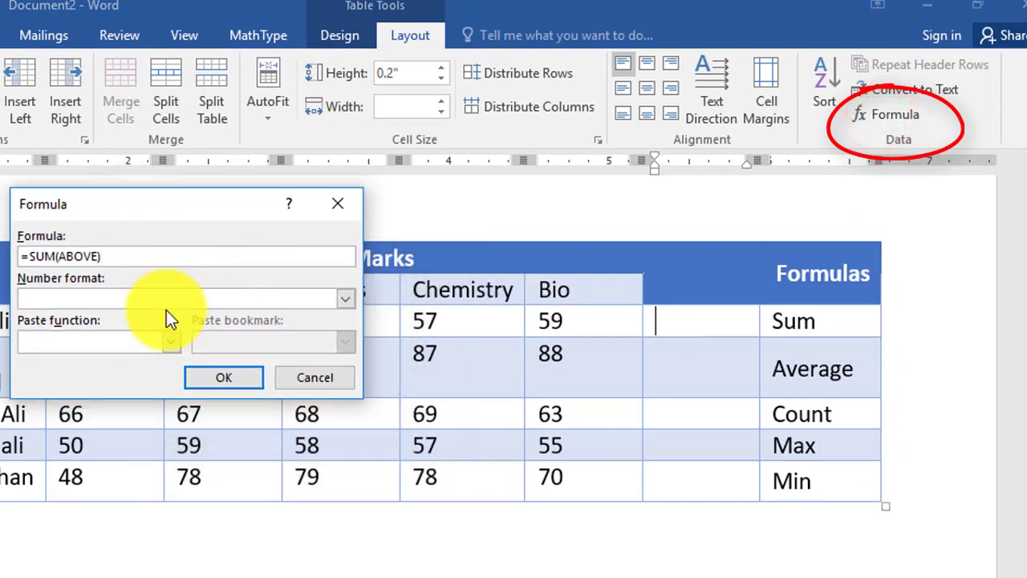
{"action": "left_click", "coordinate": [166, 309]}
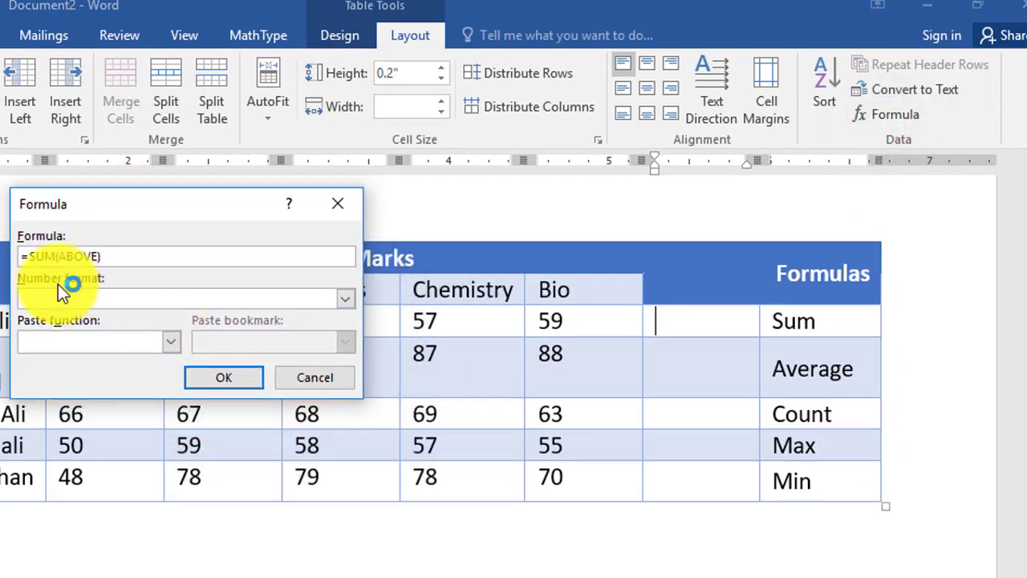
{"action": "left_click", "coordinate": [59, 258]}
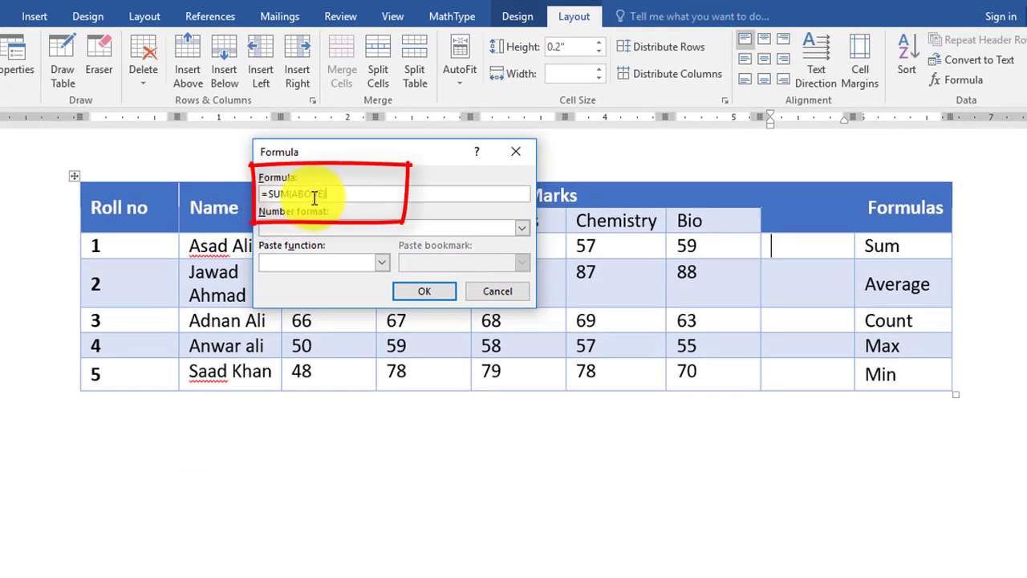
{"action": "left_click_drag", "start_coordinate": [361, 149], "coordinate": [472, 319]}
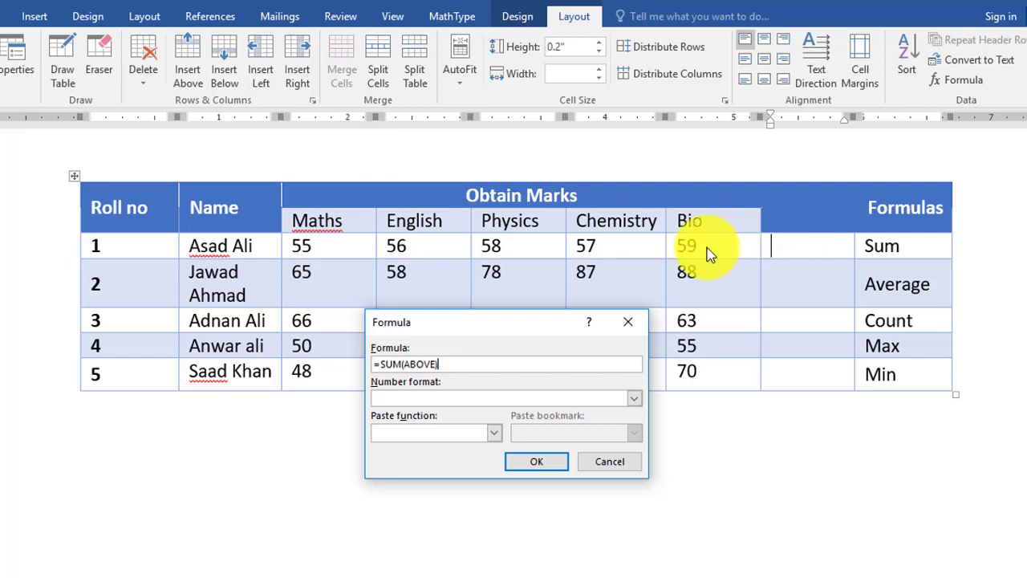
{"action": "left_click", "coordinate": [436, 365]}
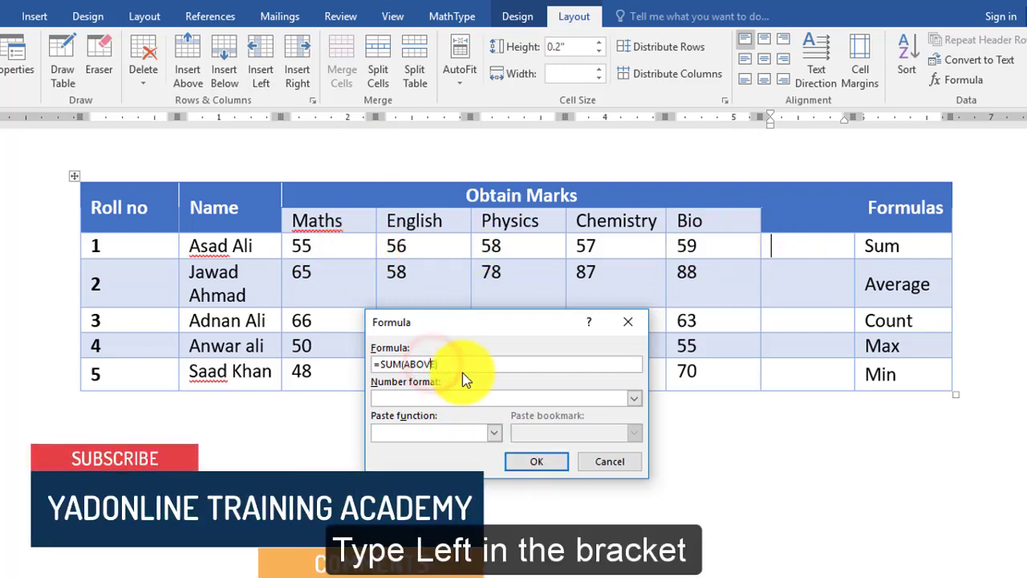
{"action": "key", "text": "BackSpace"}
{"action": "key", "text": "BackSpace"}
{"action": "key", "text": "BackSpace"}
{"action": "key", "text": "BackSpace"}
{"action": "key", "text": "BackSpace"}
{"action": "type", "text": "le"}
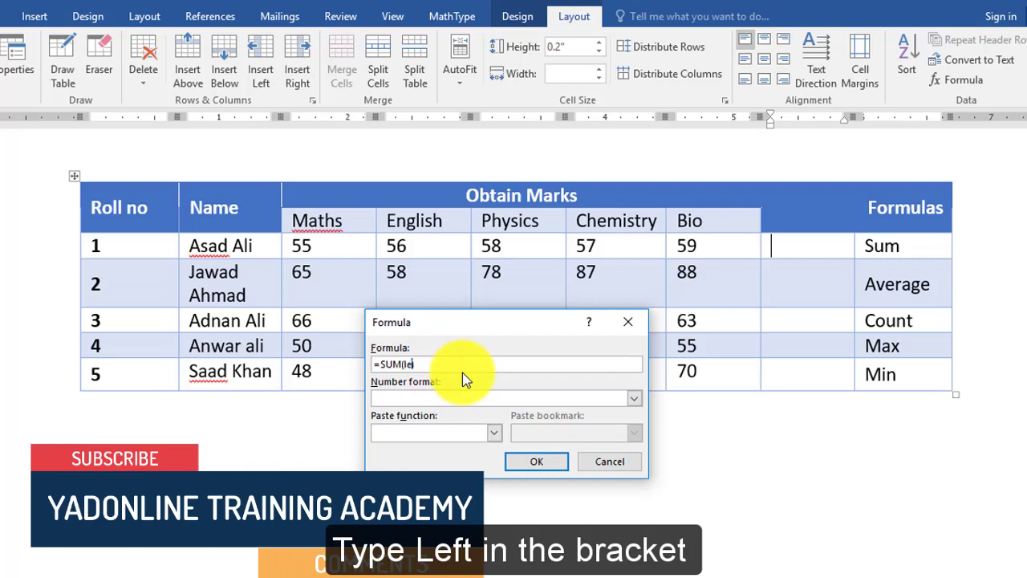
{"action": "type", "text": "ft)"}
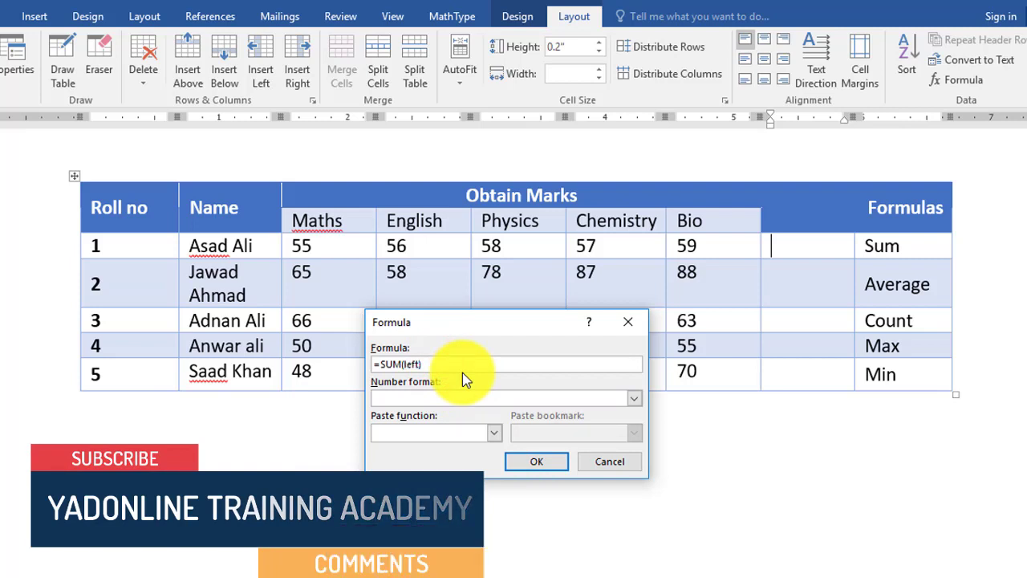
{"action": "left_click", "coordinate": [537, 462]}
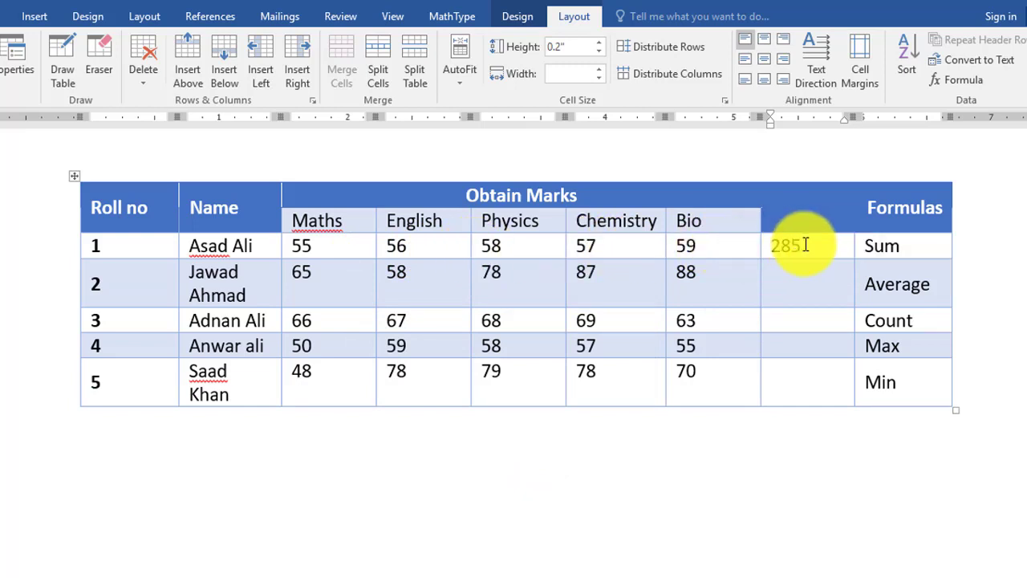
Centre-align the empty Average, Count, Max and Min result cells for rows 2 to 5.
{"action": "left_click", "coordinate": [778, 245]}
{"action": "double_click", "coordinate": [775, 245]}
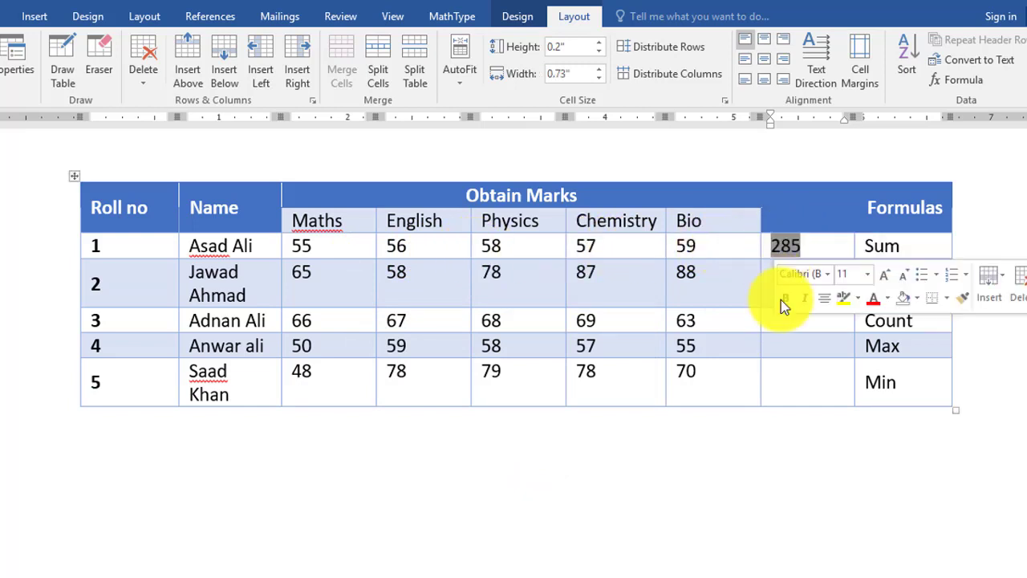
{"action": "left_click", "coordinate": [768, 281]}
{"action": "left_click", "coordinate": [786, 291]}
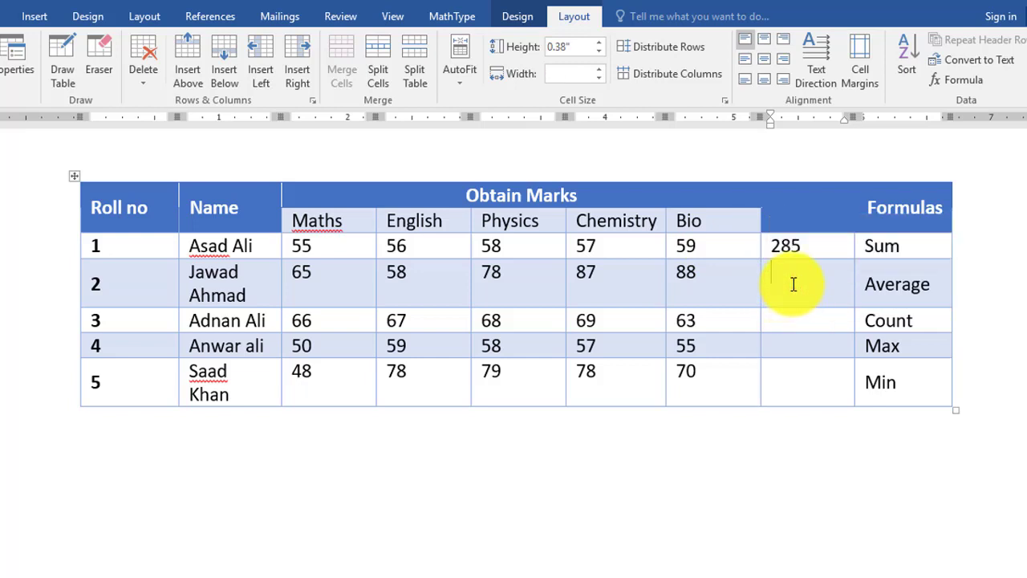
{"action": "left_click_drag", "start_coordinate": [790, 272], "coordinate": [791, 382]}
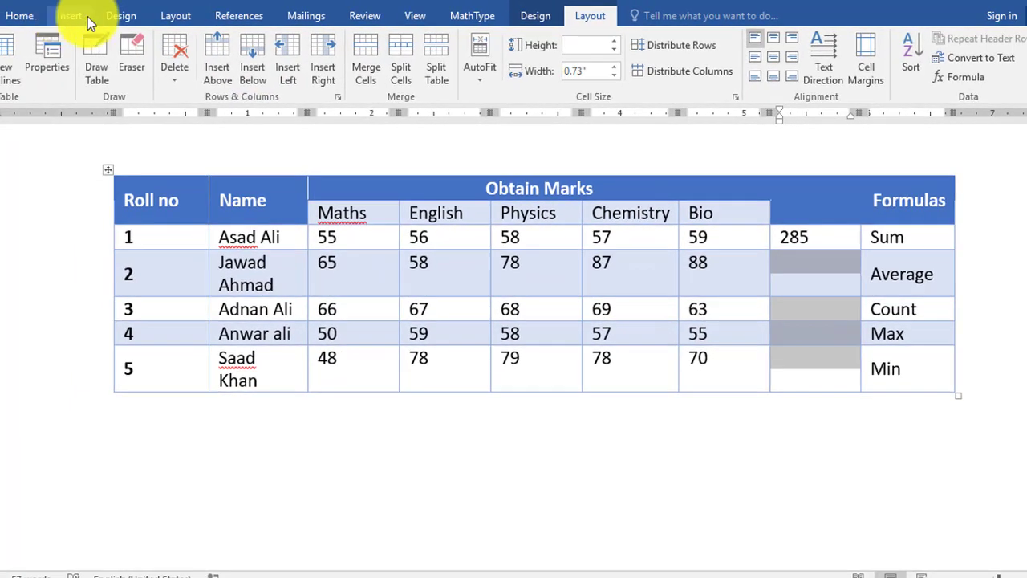
{"action": "left_click", "coordinate": [774, 61]}
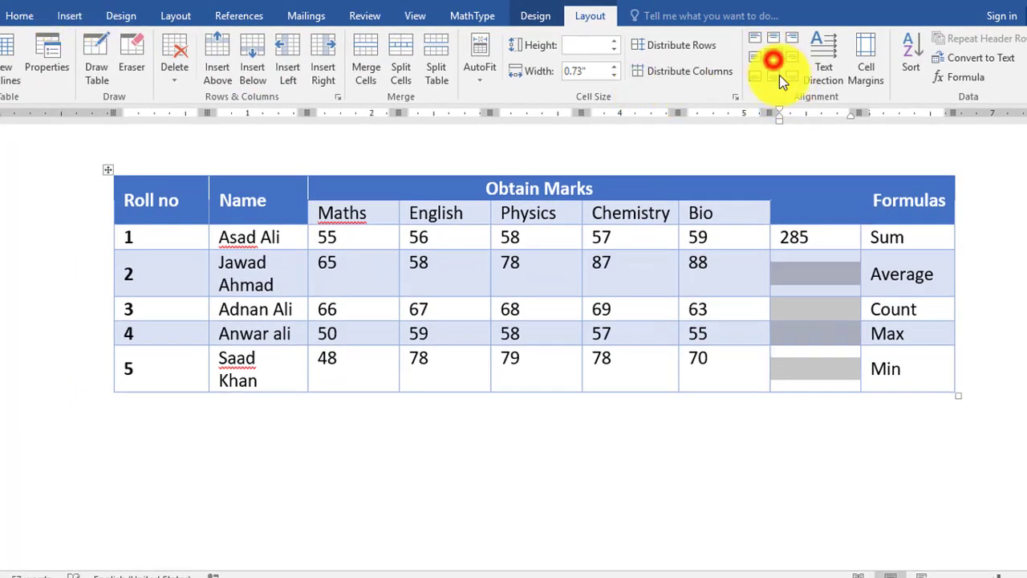
{"action": "left_click", "coordinate": [831, 279]}
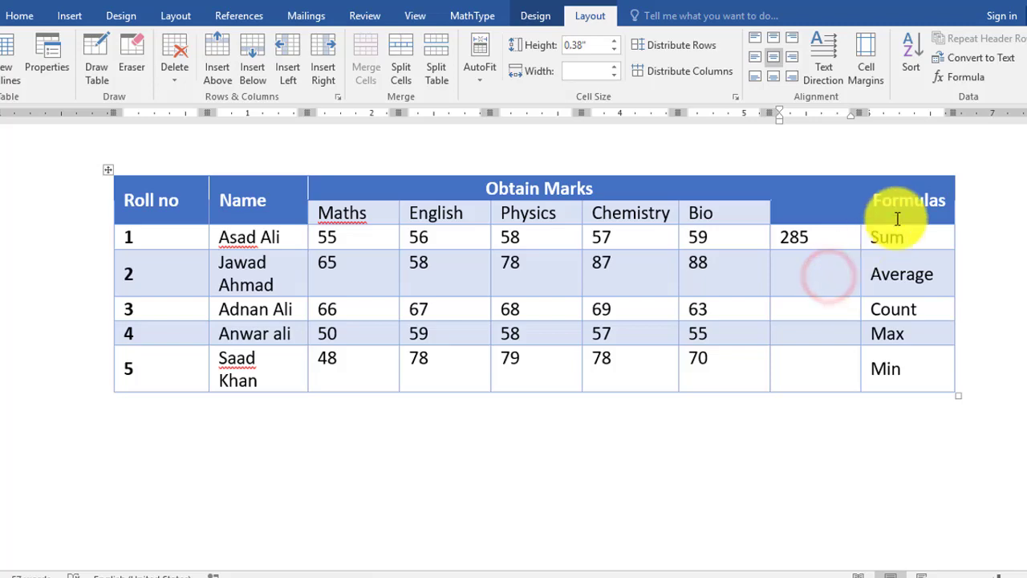
{"action": "left_click", "coordinate": [957, 79]}
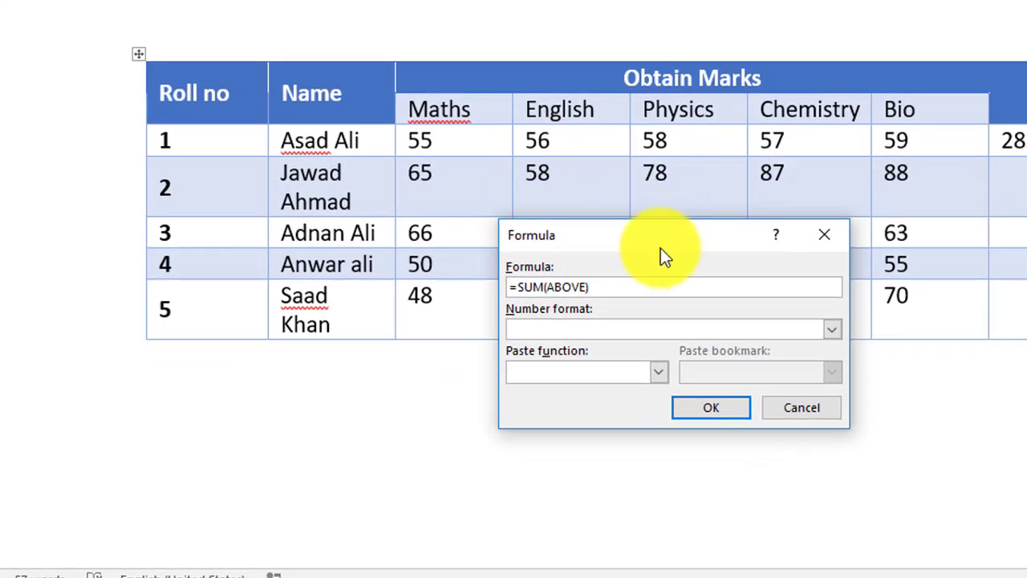
Replace SUM(ABOVE) with =AVERAGE(left) so student 2's result cell shows 75.2.
{"action": "left_click_drag", "start_coordinate": [672, 233], "coordinate": [293, 73]}
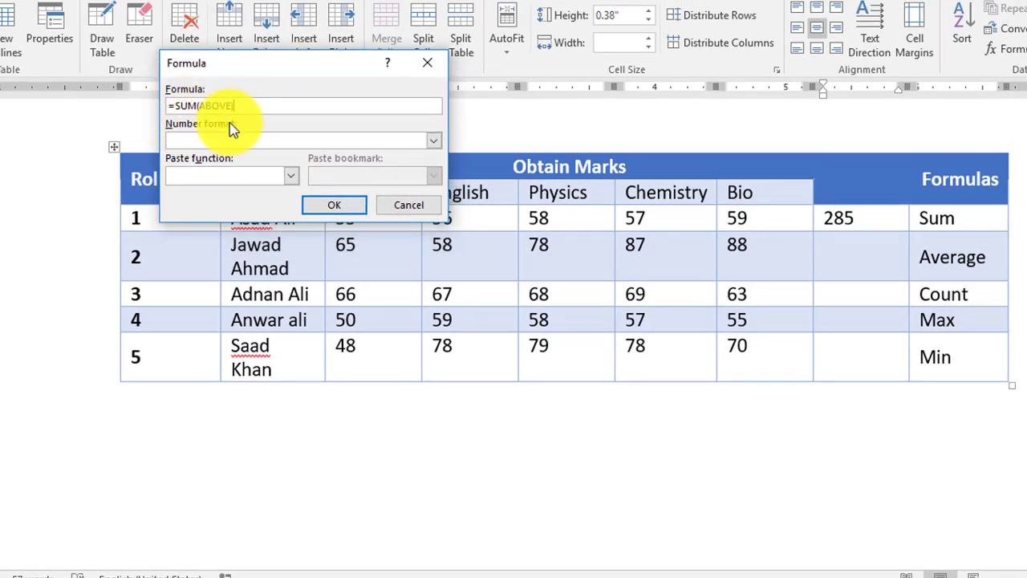
{"action": "left_click", "coordinate": [292, 175]}
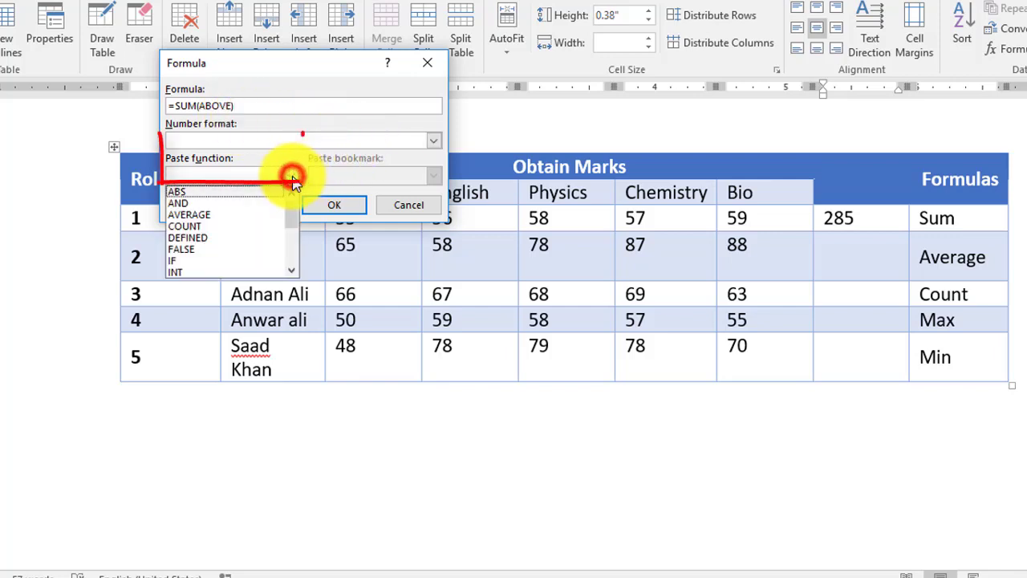
{"action": "left_click", "coordinate": [230, 215]}
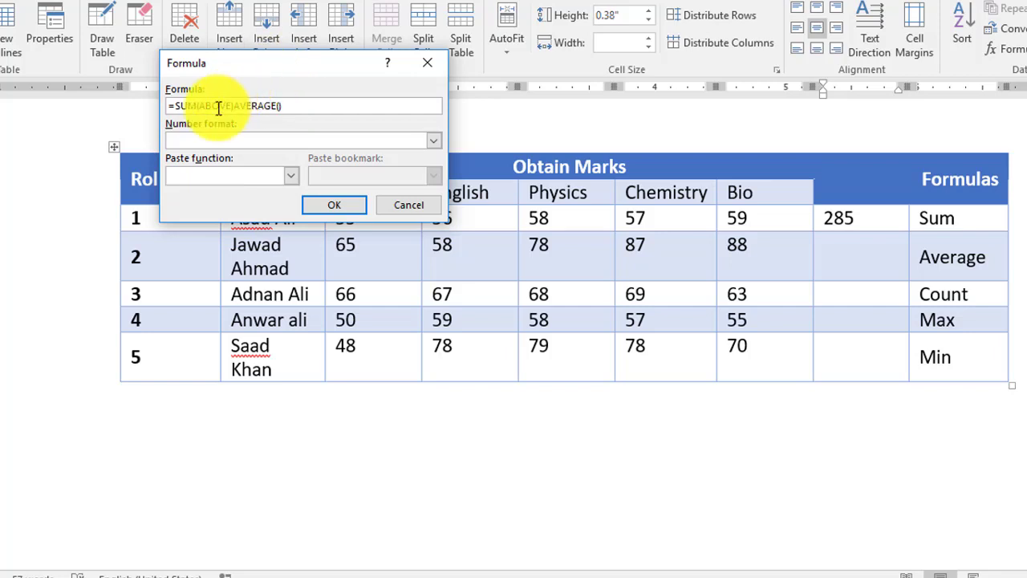
{"action": "left_click_drag", "start_coordinate": [231, 108], "coordinate": [197, 108]}
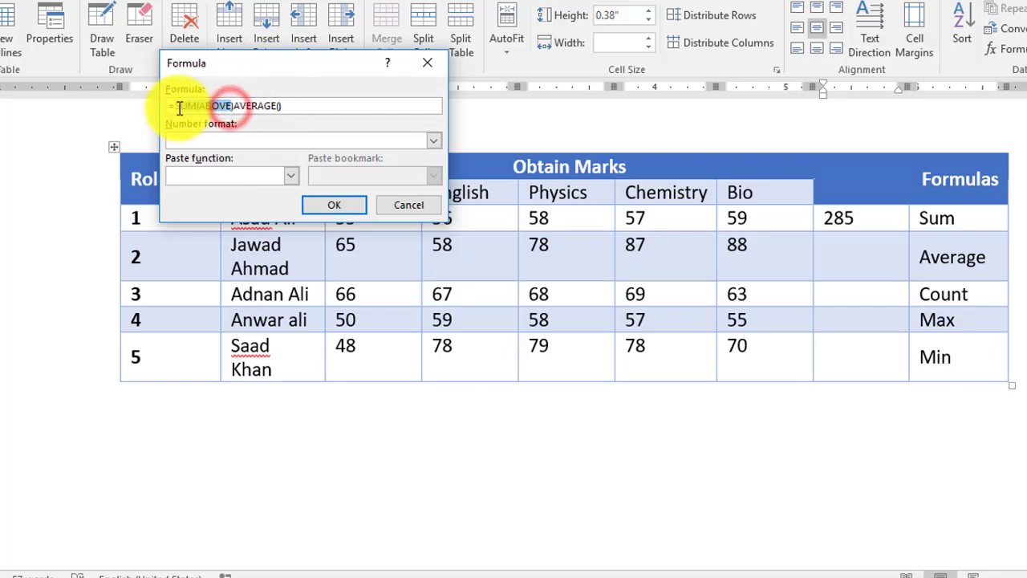
{"action": "key", "text": "BackSpace"}
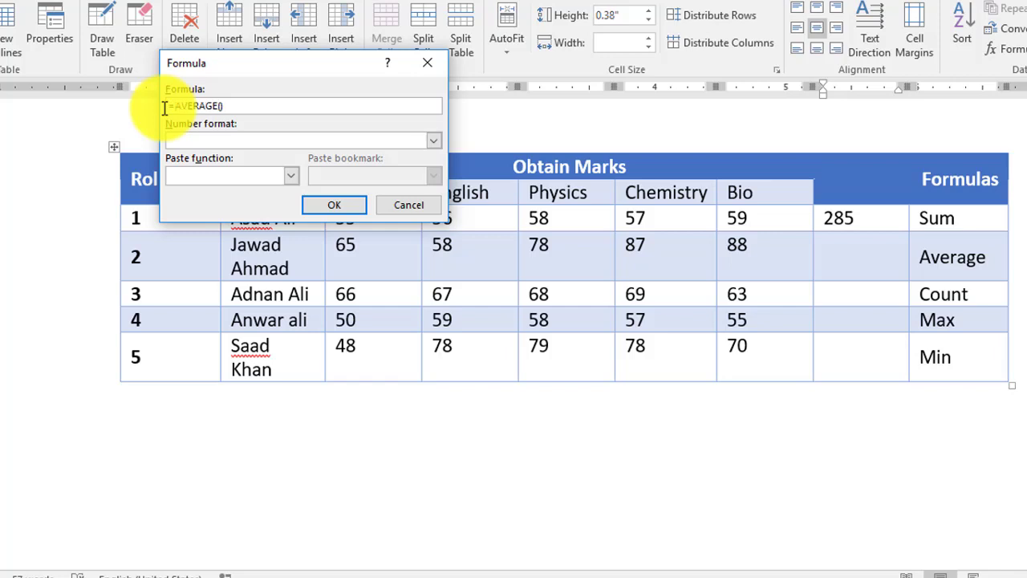
{"action": "left_click", "coordinate": [218, 108]}
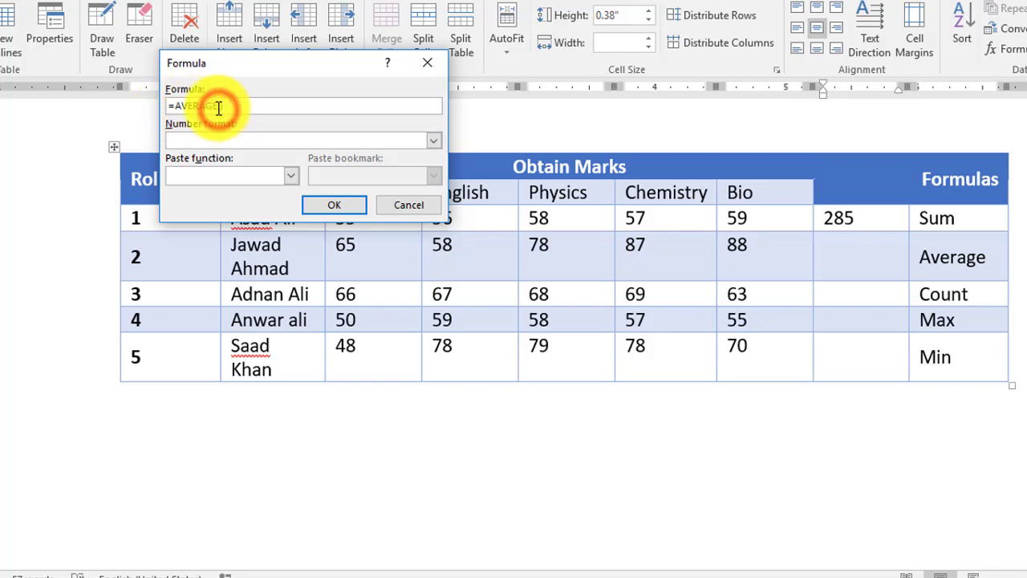
{"action": "type", "text": "left"}
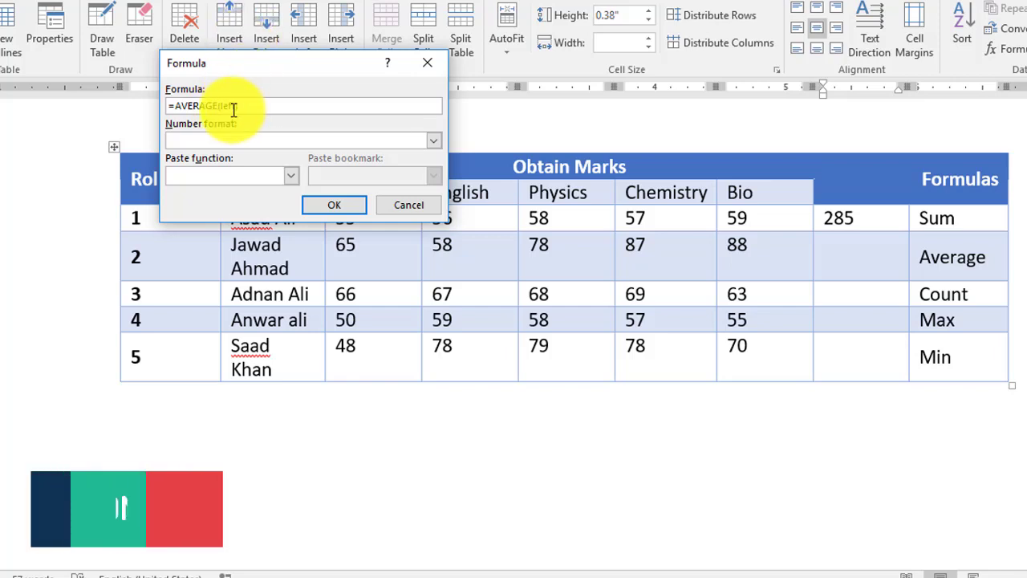
{"action": "left_click", "coordinate": [348, 210]}
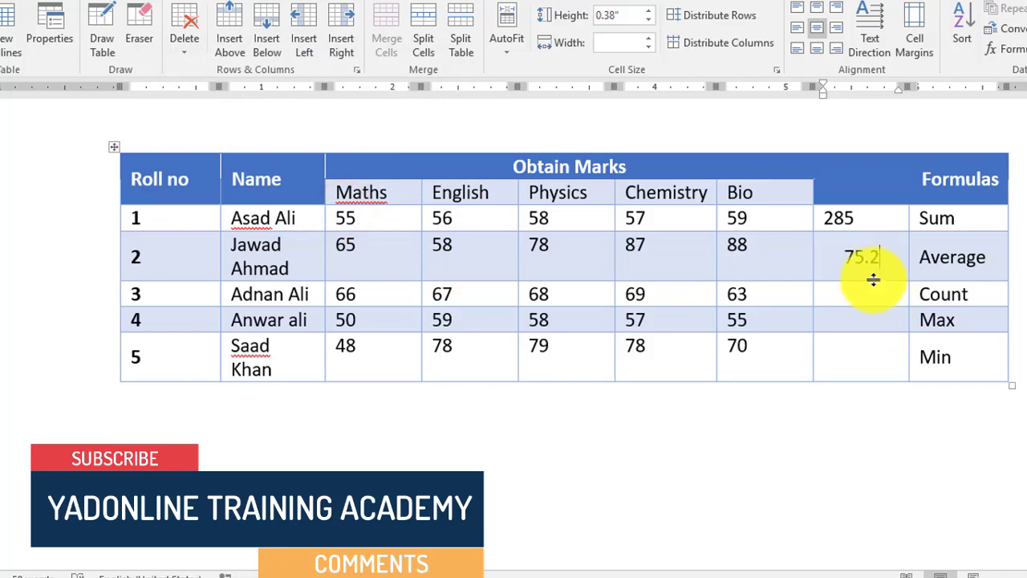
Centre the 285 Sum result in its cell.
{"action": "left_click", "coordinate": [857, 218]}
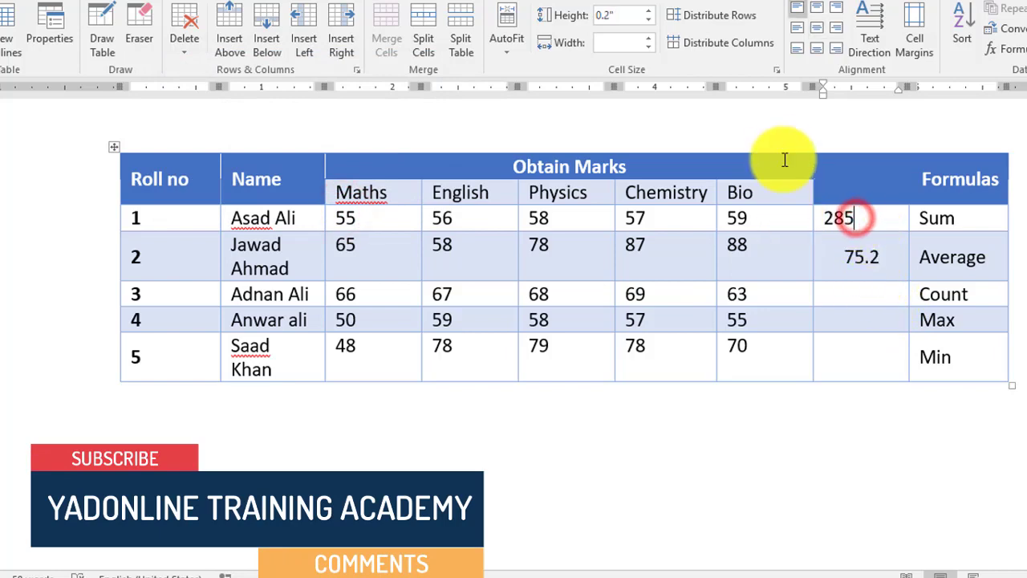
{"action": "key", "text": "shift+Home"}
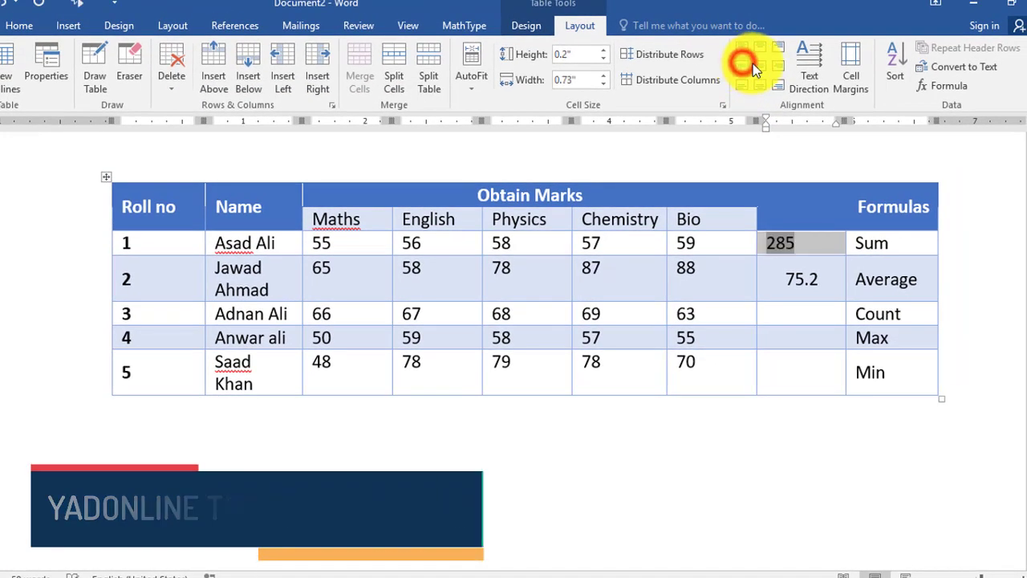
{"action": "left_click", "coordinate": [758, 66]}
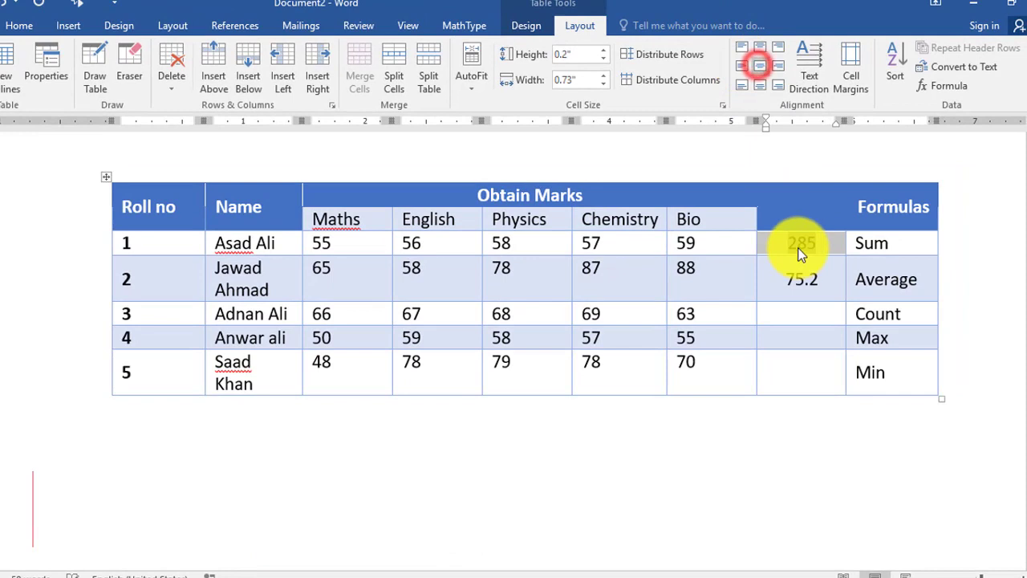
Enter =COUNT(left) in student 3's Count cell so it shows 5.
{"action": "left_click", "coordinate": [799, 320]}
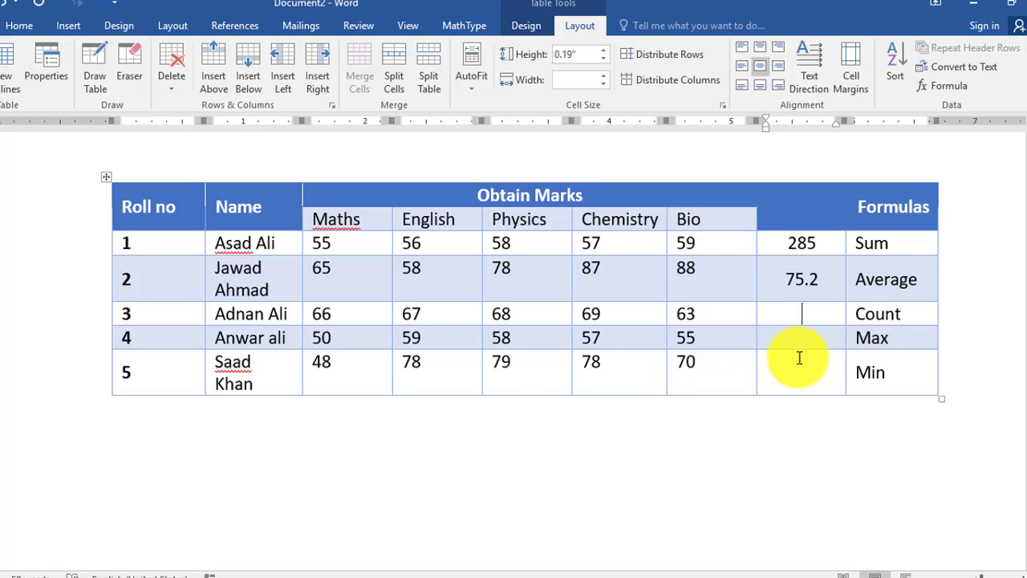
{"action": "left_click", "coordinate": [933, 91]}
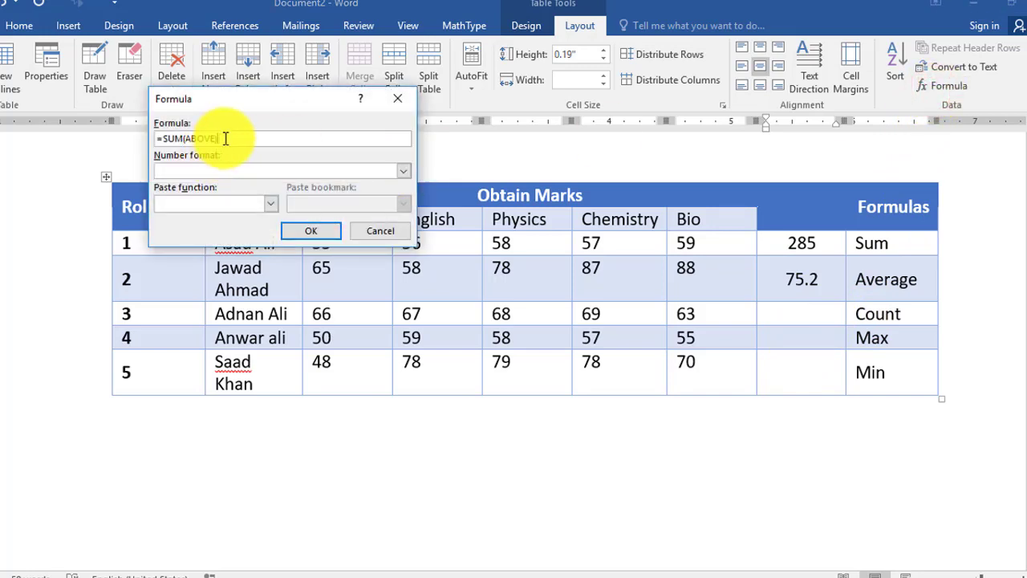
{"action": "left_click_drag", "start_coordinate": [224, 138], "coordinate": [158, 139]}
{"action": "key", "text": "BackSpace"}
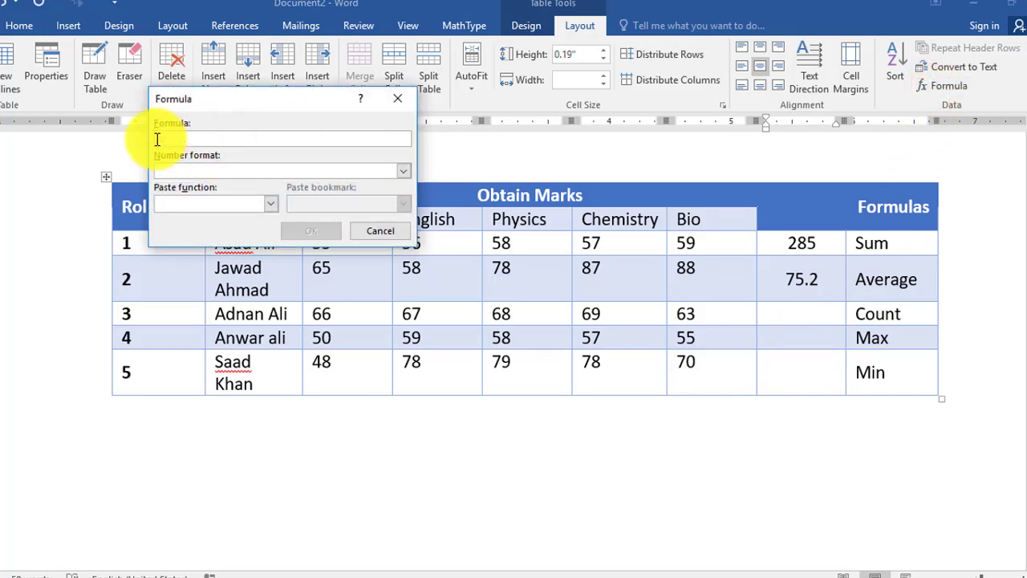
{"action": "left_click", "coordinate": [271, 204]}
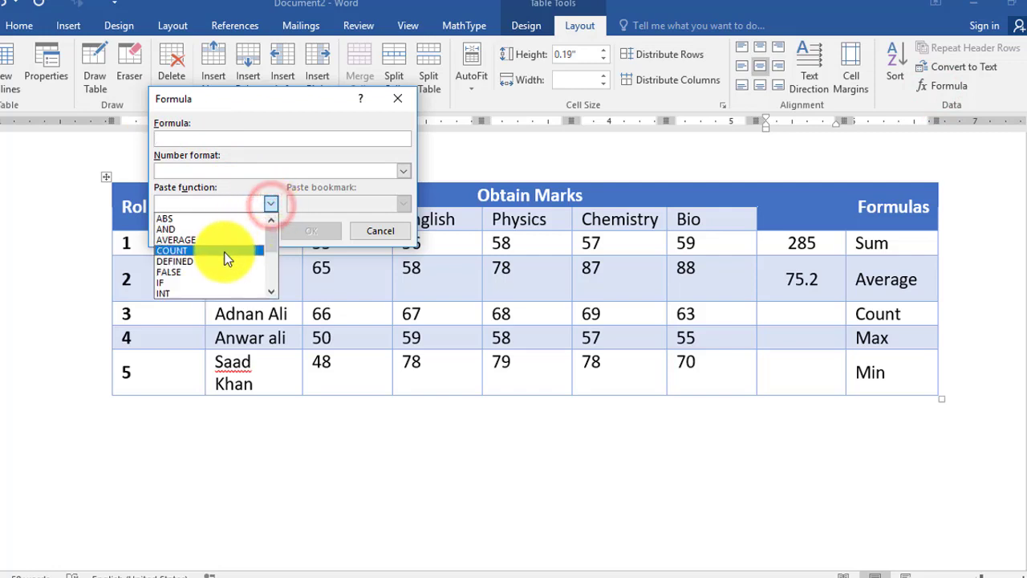
{"action": "left_click", "coordinate": [224, 249]}
{"action": "type", "text": "l"}
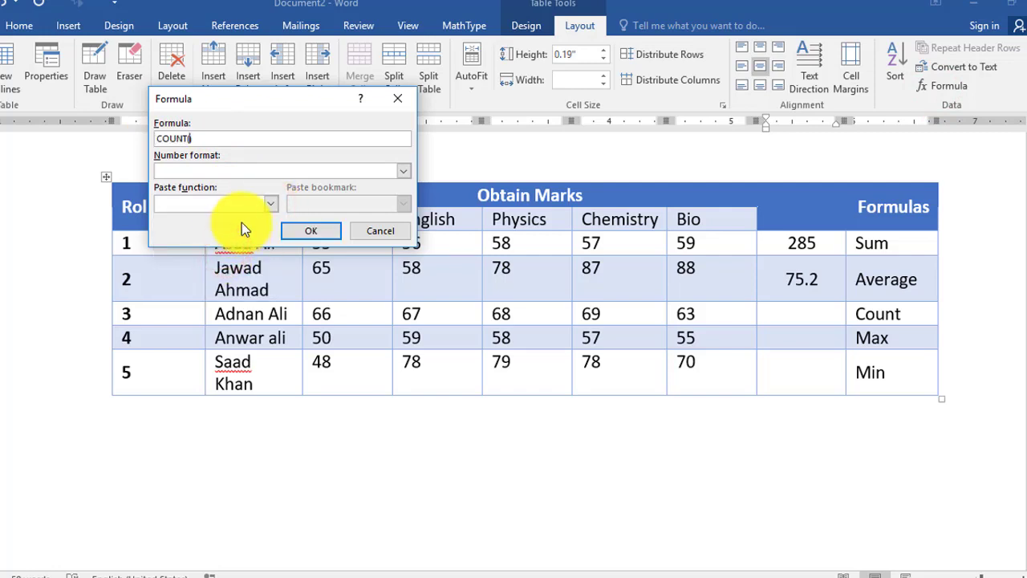
{"action": "type", "text": "eft"}
{"action": "left_click", "coordinate": [289, 232]}
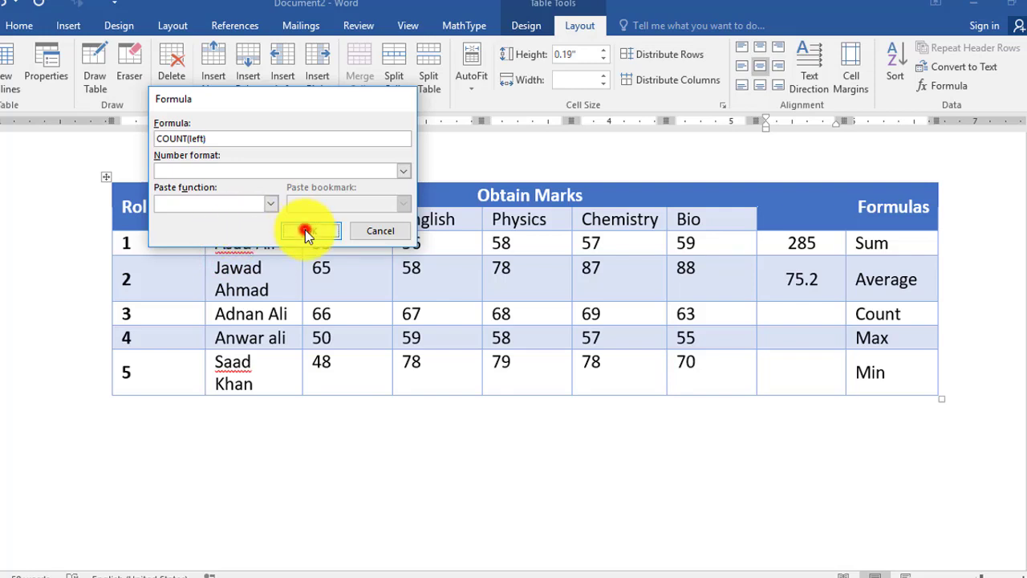
Verify that the Count result 5 comes from =COUNT(left), leaving it unchanged.
{"action": "left_click", "coordinate": [786, 311]}
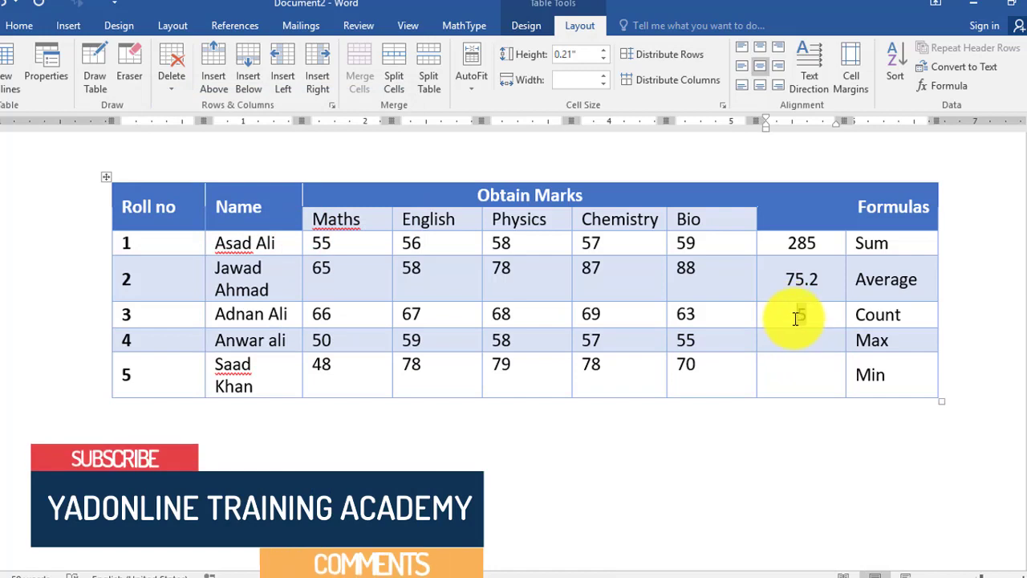
{"action": "left_click", "coordinate": [802, 314]}
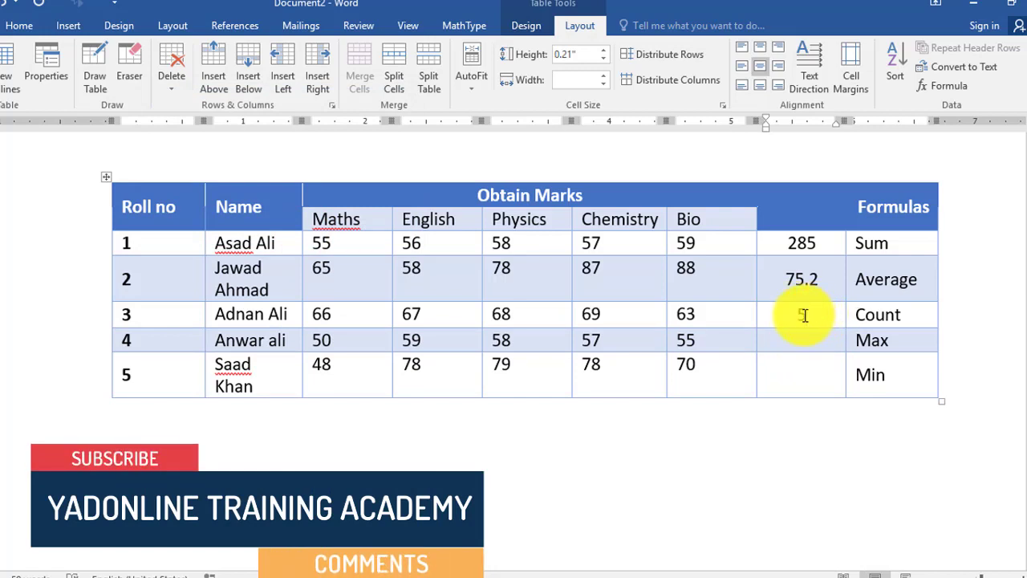
{"action": "left_click", "coordinate": [803, 315]}
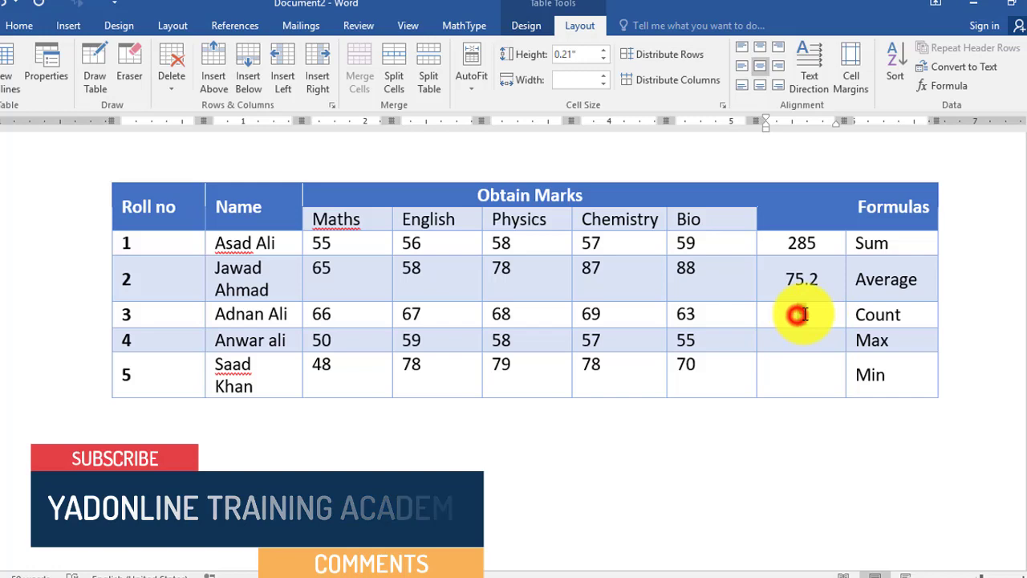
{"action": "left_click", "coordinate": [966, 83]}
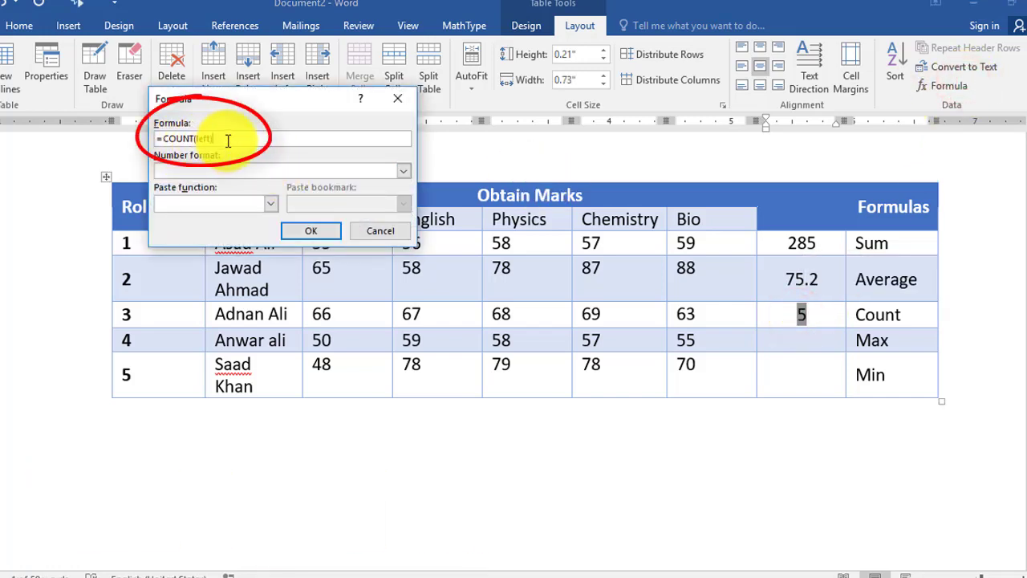
{"action": "left_click", "coordinate": [299, 230]}
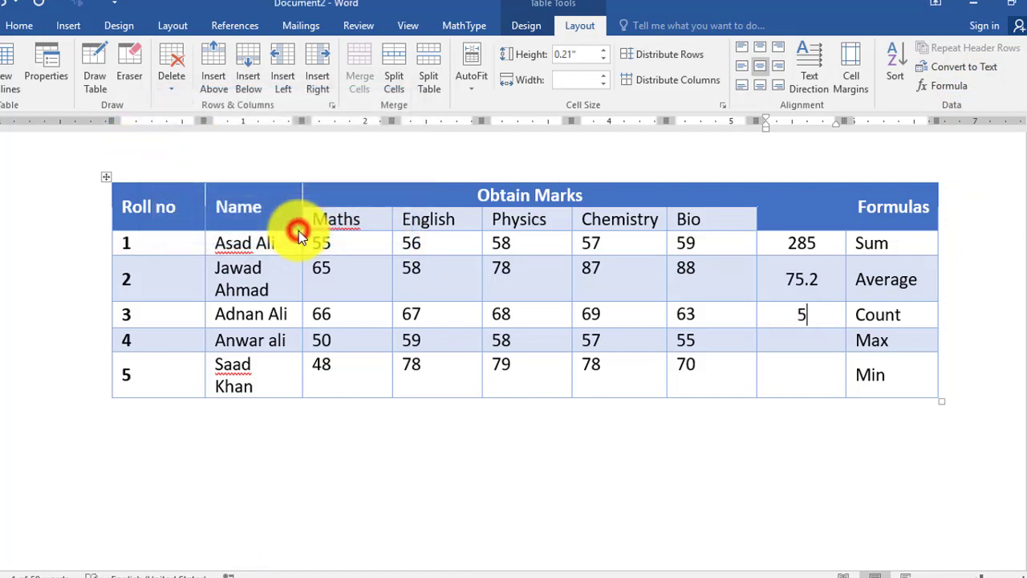
{"action": "left_click", "coordinate": [800, 340]}
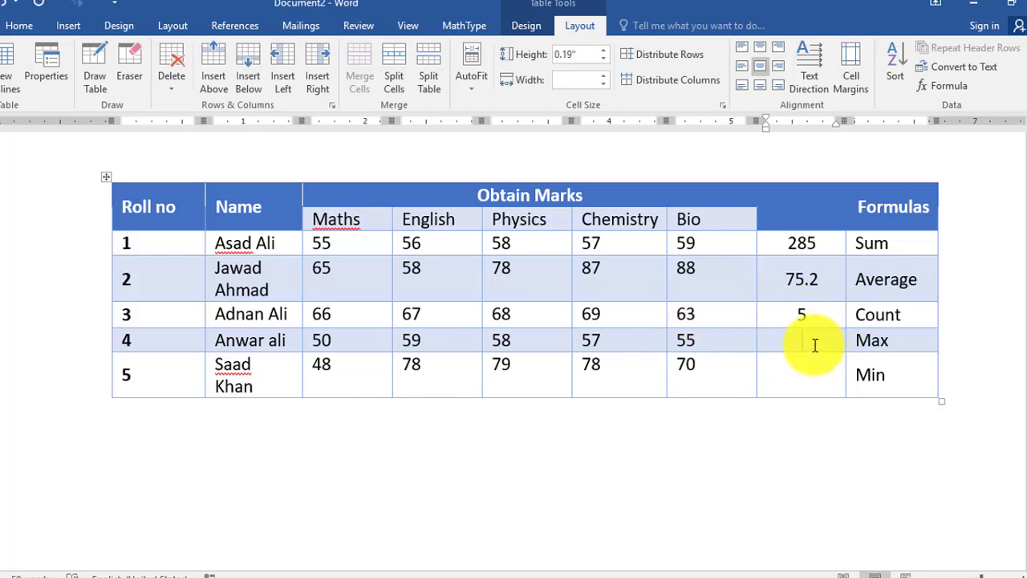
Enter =MAX(left) in student 4's Max cell so it shows 59.
{"action": "left_click", "coordinate": [961, 83]}
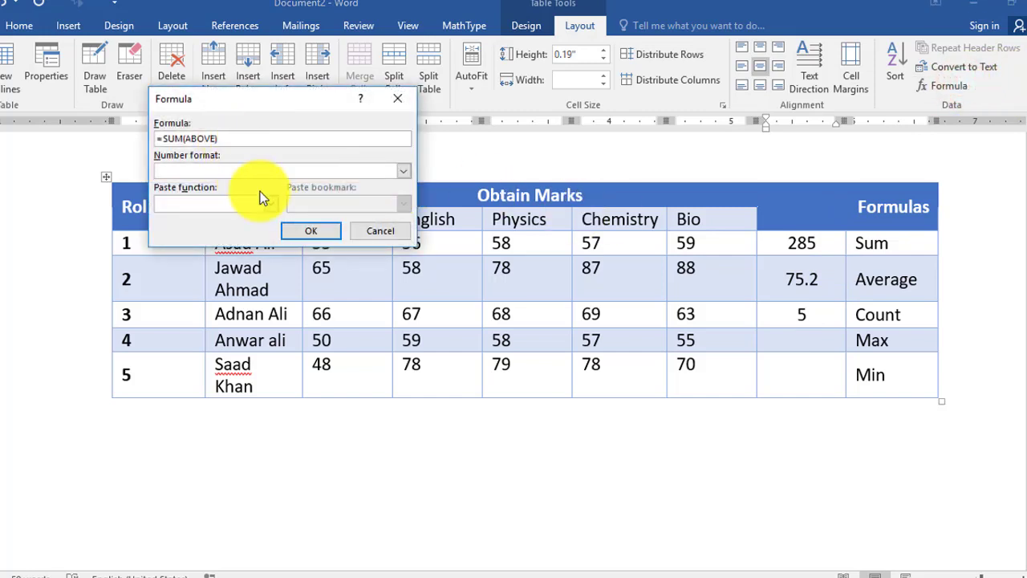
{"action": "left_click", "coordinate": [269, 202]}
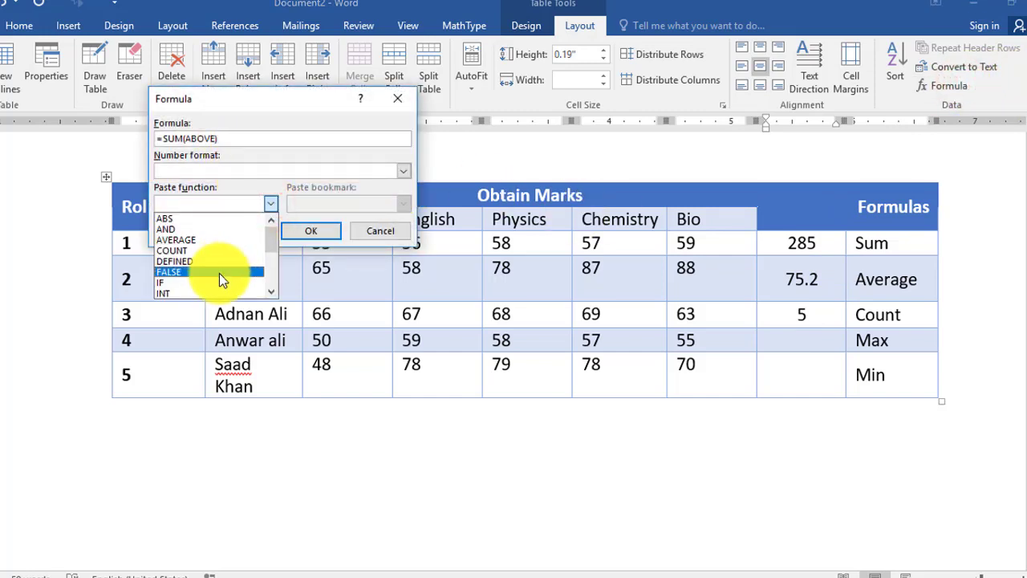
{"action": "left_click", "coordinate": [271, 290]}
{"action": "left_click", "coordinate": [271, 290]}
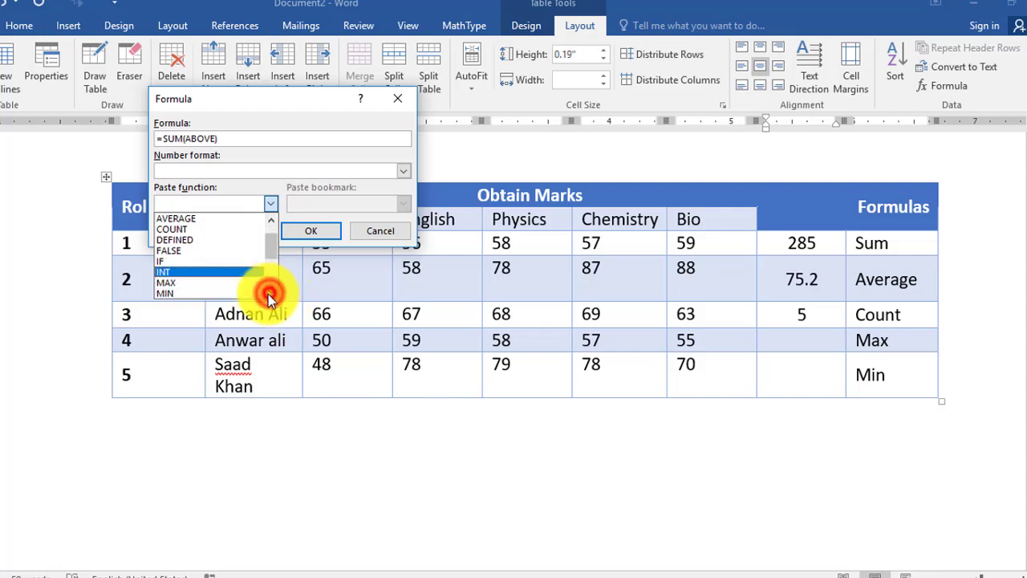
{"action": "left_click", "coordinate": [225, 284]}
{"action": "left_click", "coordinate": [218, 142]}
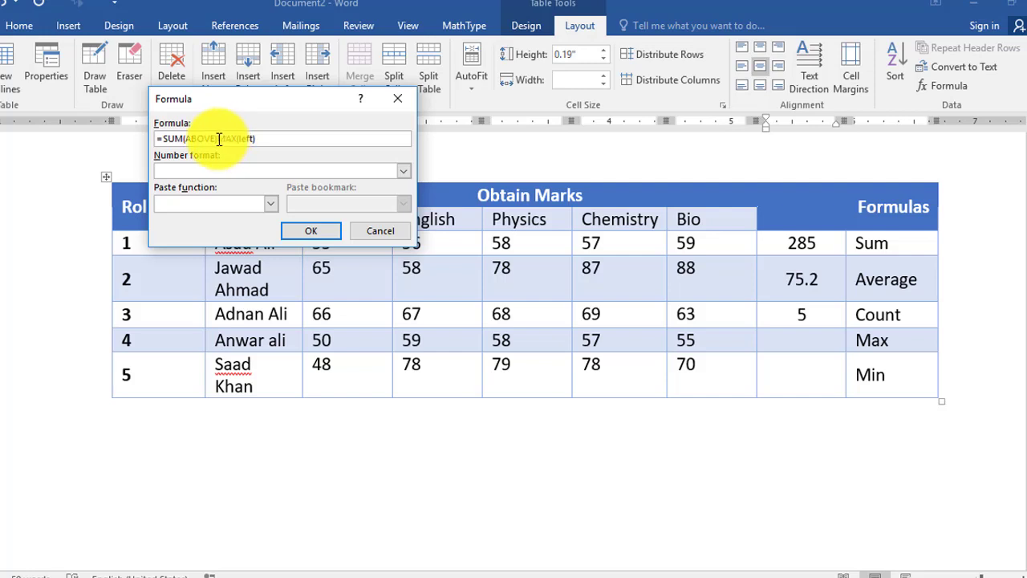
{"action": "left_click_drag", "start_coordinate": [216, 139], "coordinate": [238, 139]}
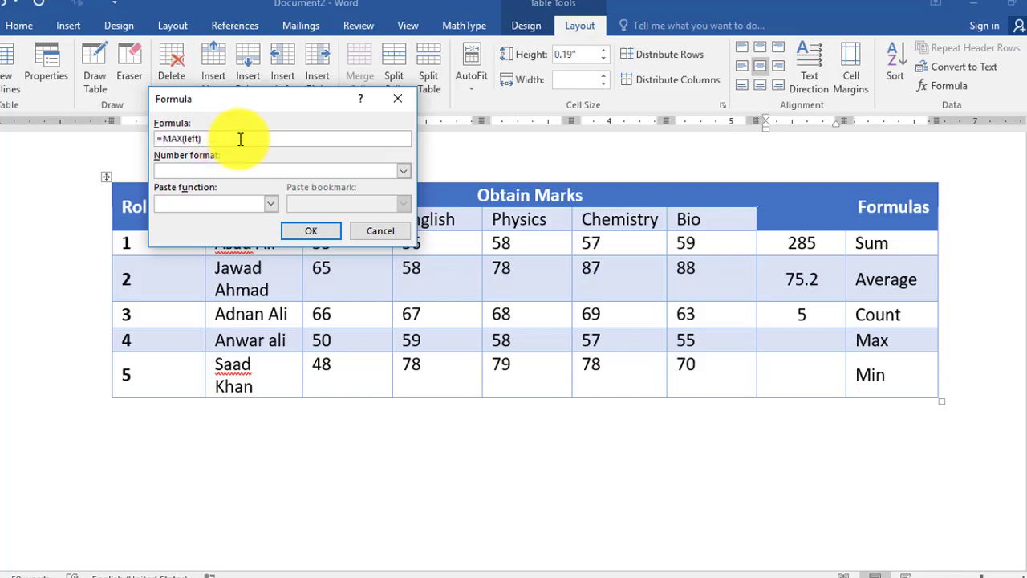
{"action": "left_click", "coordinate": [296, 230]}
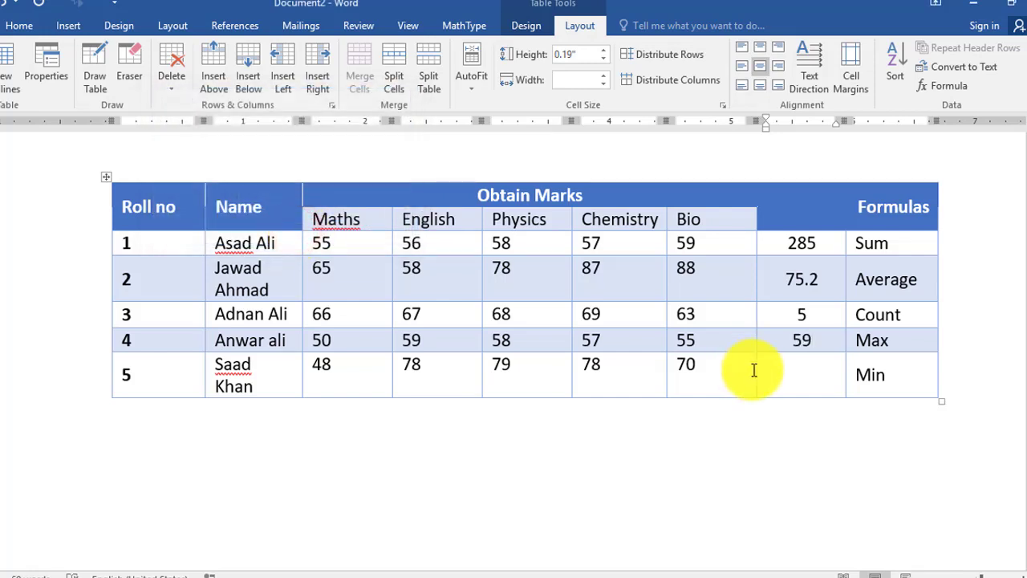
{"action": "left_click", "coordinate": [823, 347]}
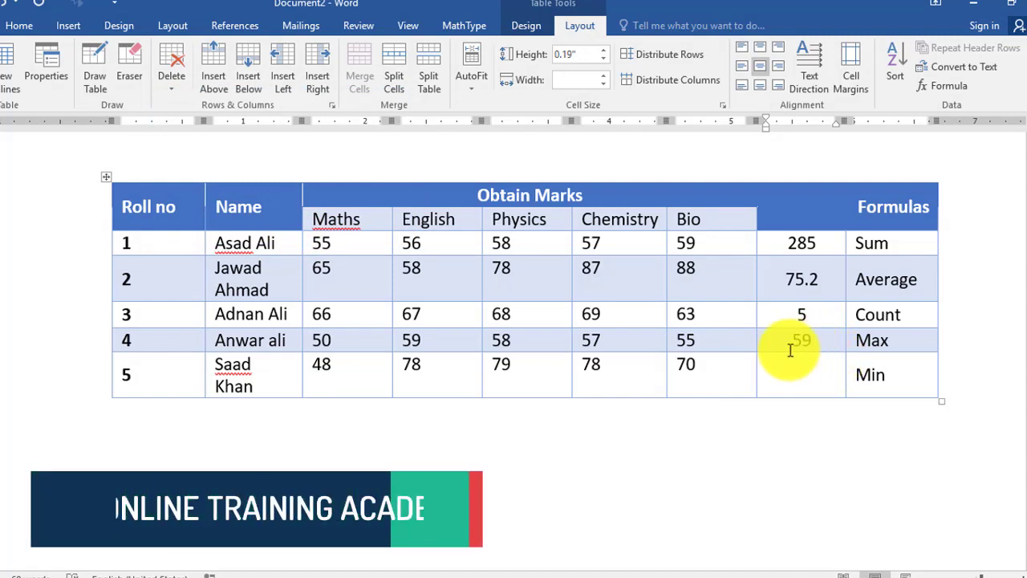
Enter =MIN(left) in student 5's Min cell so it shows 48.
{"action": "left_click", "coordinate": [793, 375]}
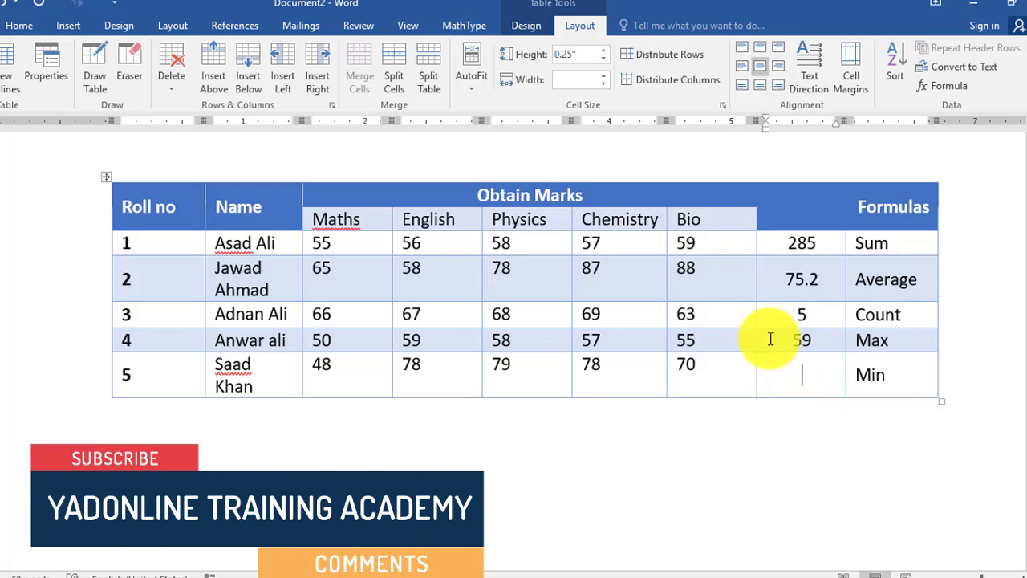
{"action": "left_click", "coordinate": [948, 87]}
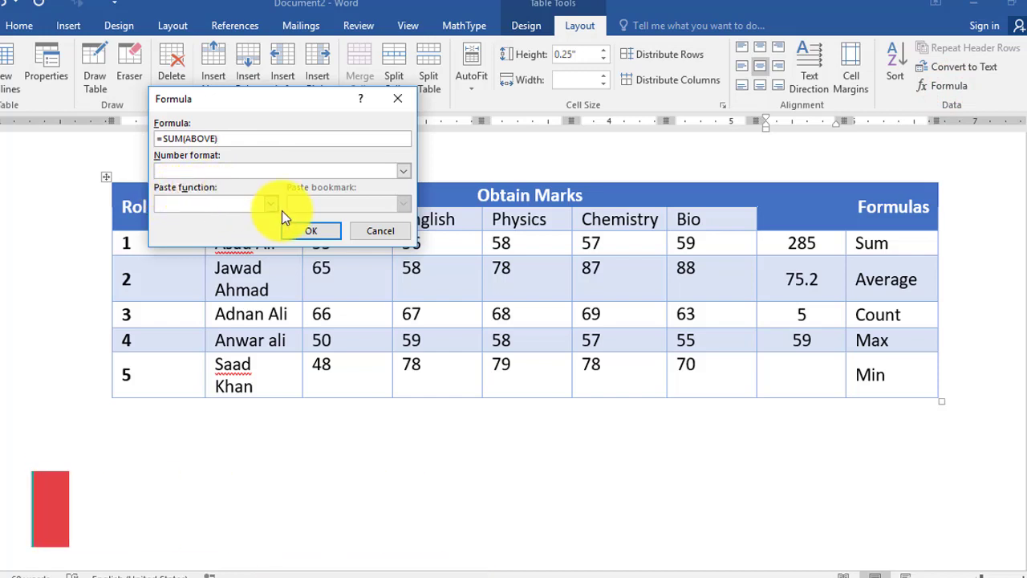
{"action": "left_click", "coordinate": [271, 204]}
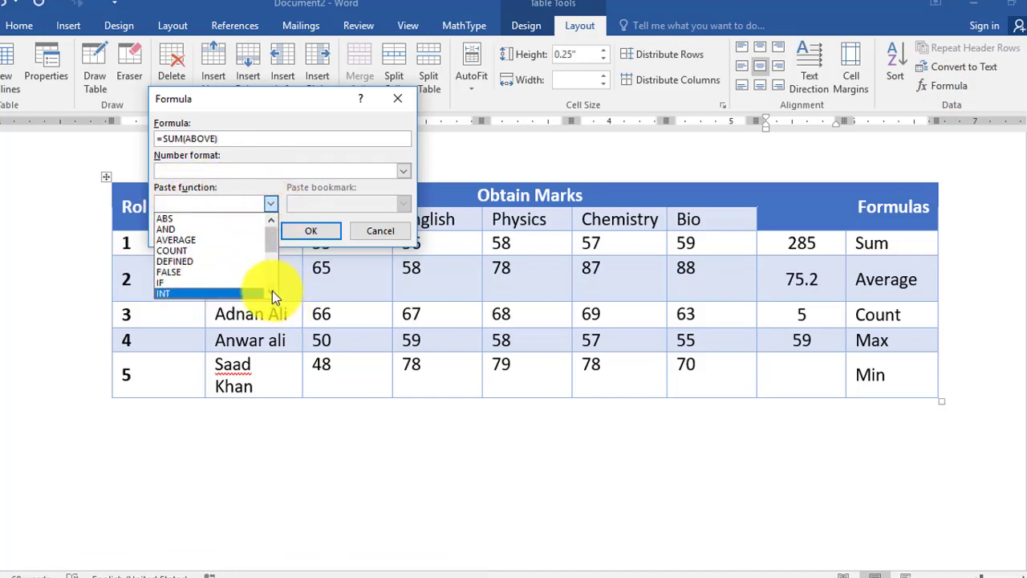
{"action": "left_click", "coordinate": [229, 287]}
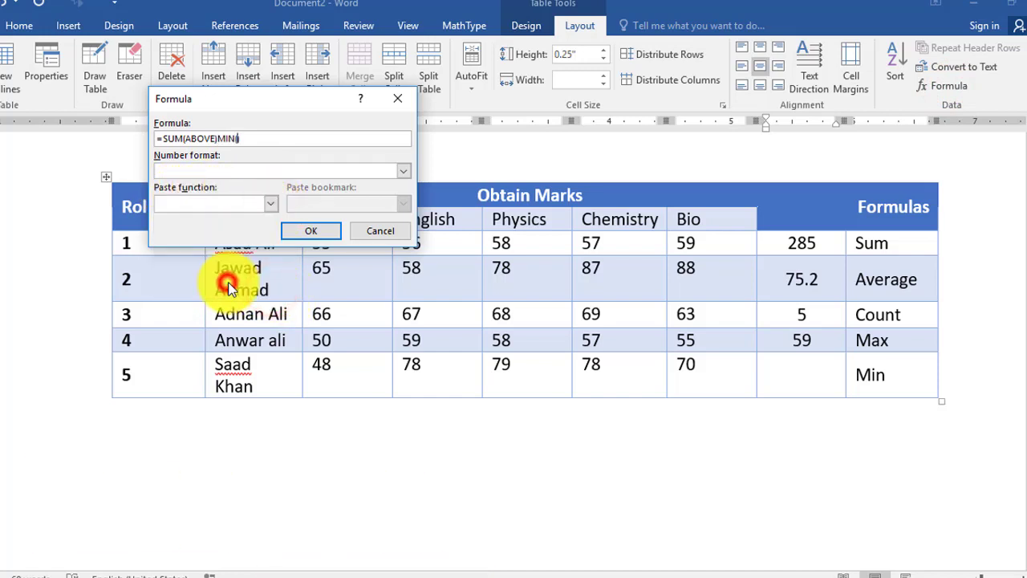
{"action": "left_click_drag", "start_coordinate": [216, 138], "coordinate": [147, 140]}
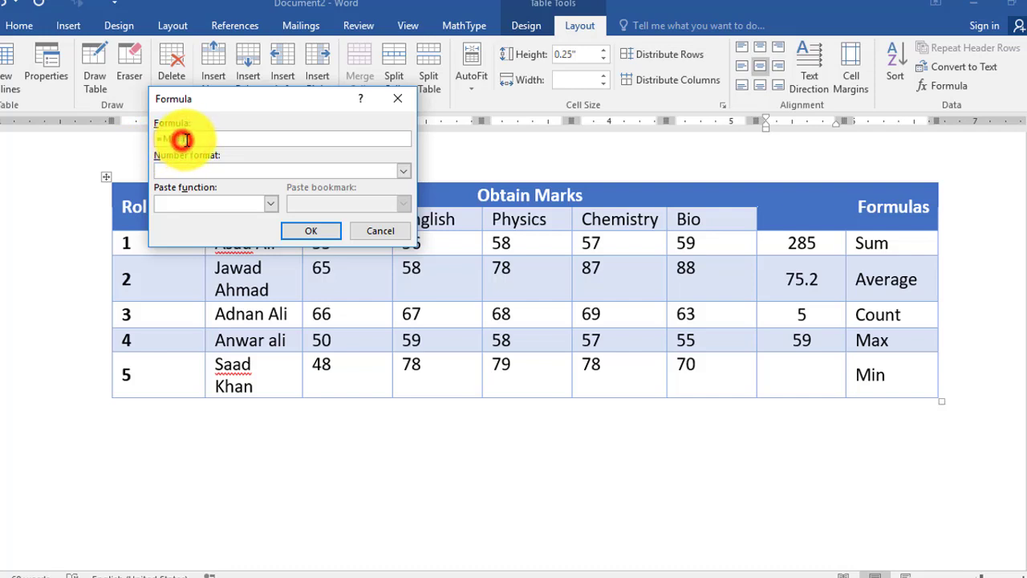
{"action": "type", "text": "left"}
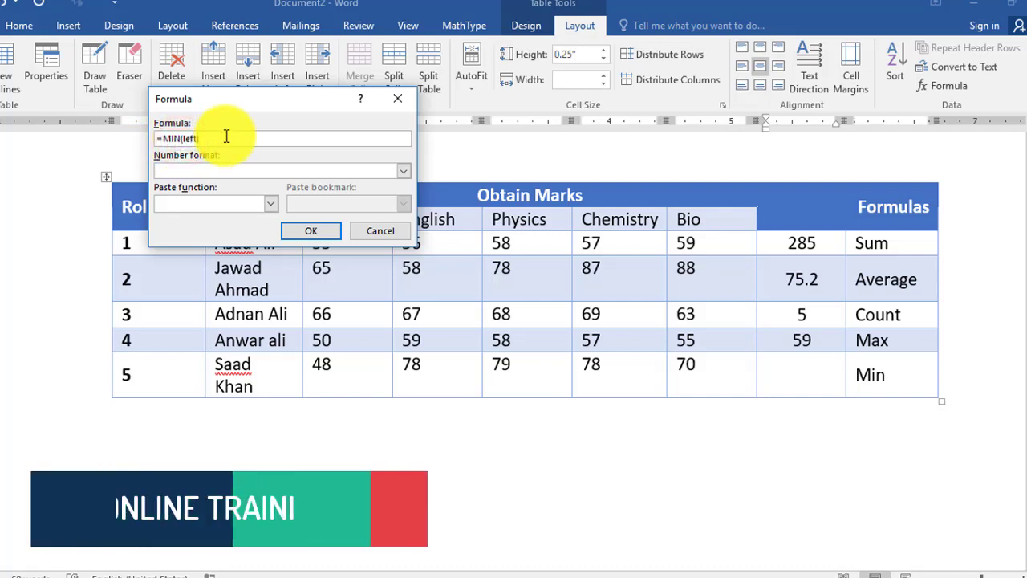
{"action": "key", "text": "Return"}
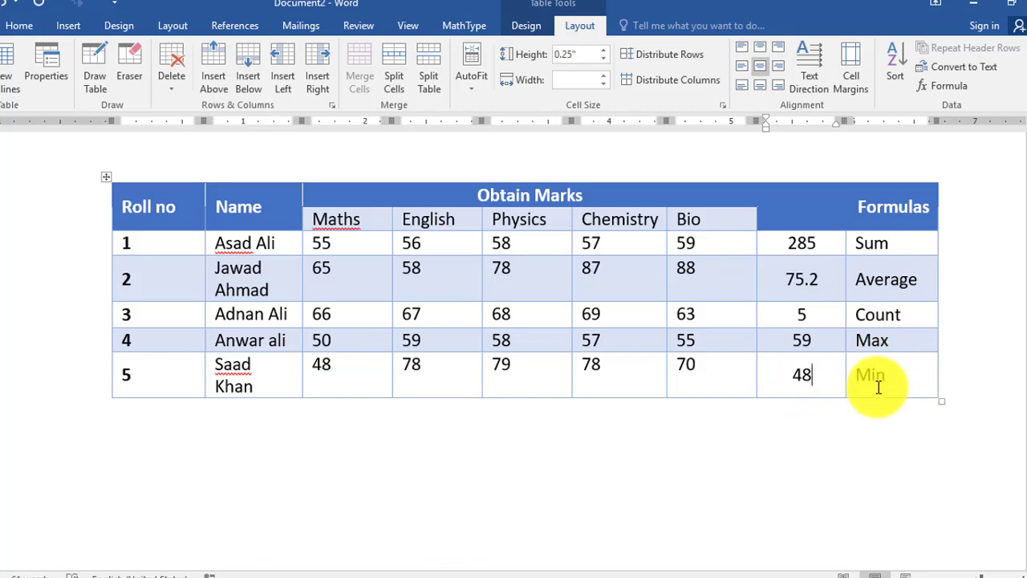
{"action": "left_click", "coordinate": [822, 280]}
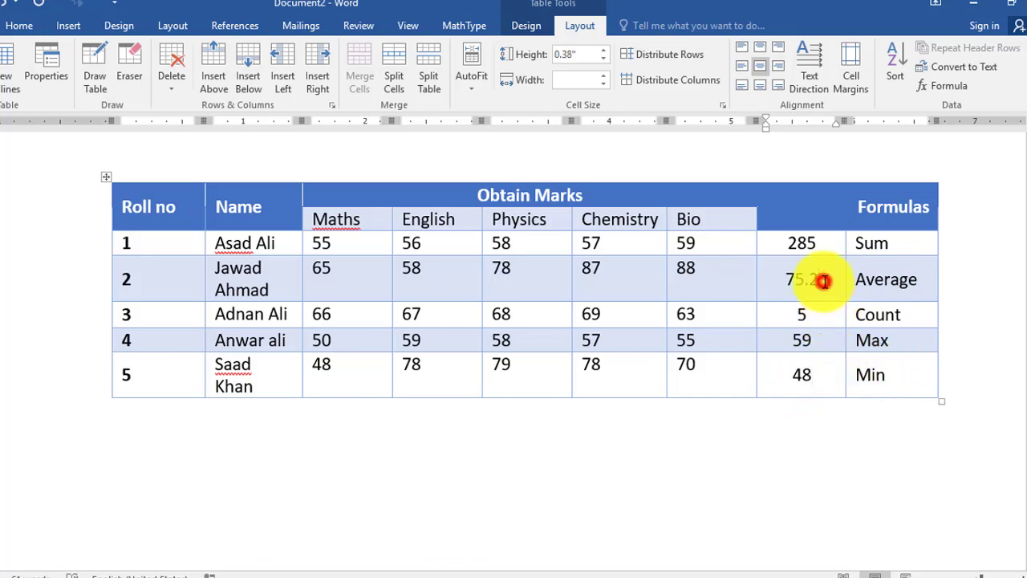
{"action": "left_click", "coordinate": [822, 245]}
{"action": "left_click", "coordinate": [807, 315]}
{"action": "left_click", "coordinate": [810, 340]}
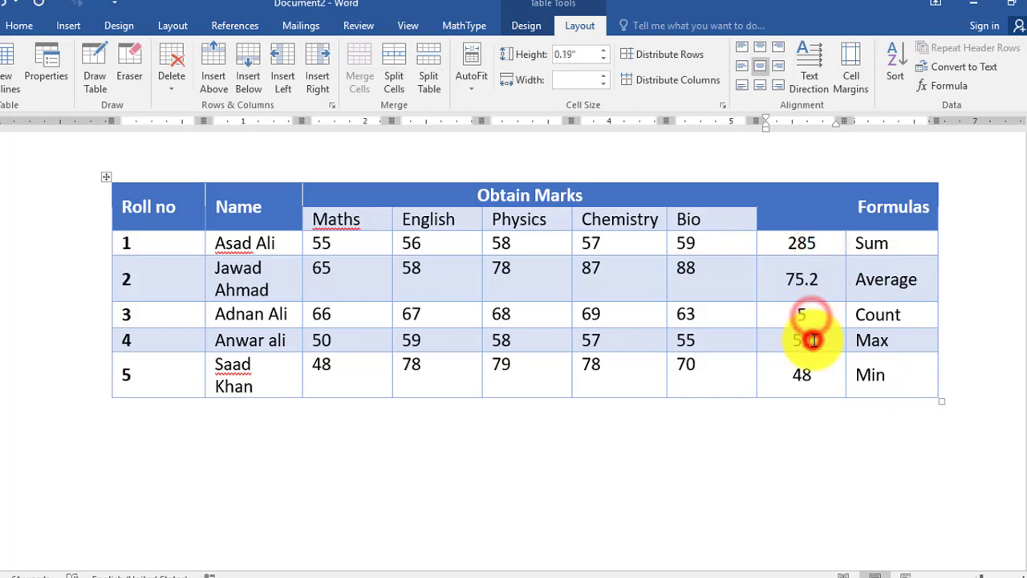